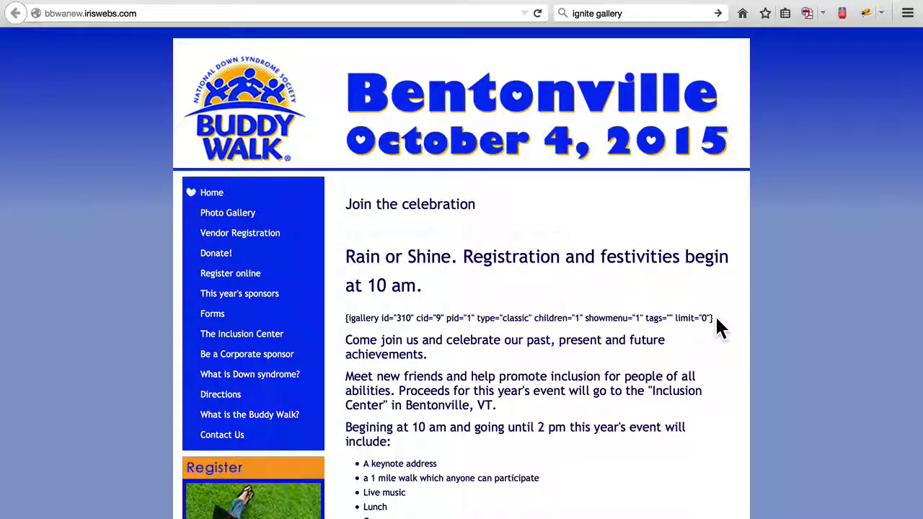
- Go to the Ignite Gallery site and open the common question on upgrading from Joomla 1.5 to Joomla 2.5 or 3.0
left_click(671, 3)
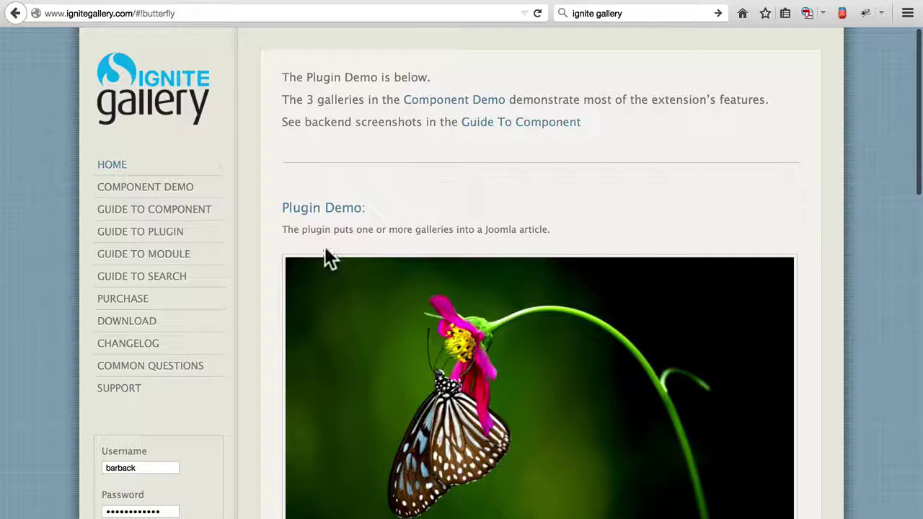
left_click(173, 366)
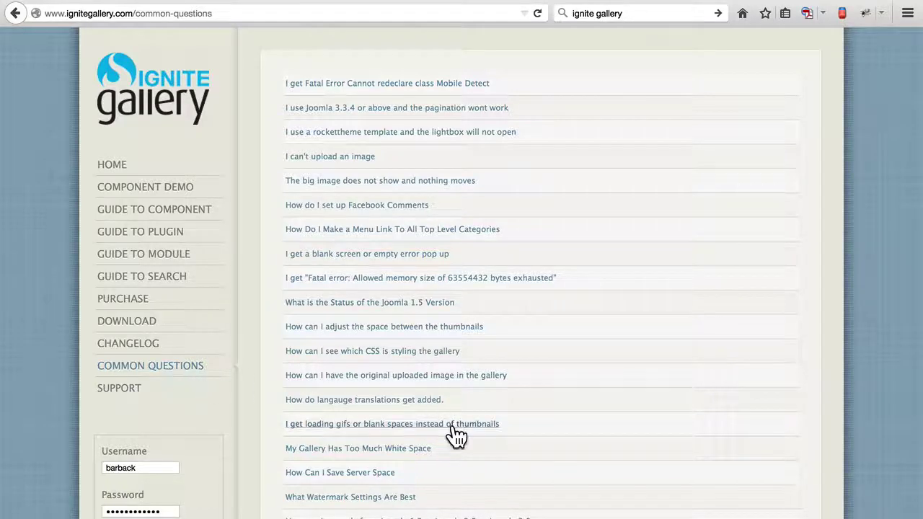
scroll(580, 396, "down", 5)
scroll(582, 399, "down", 4)
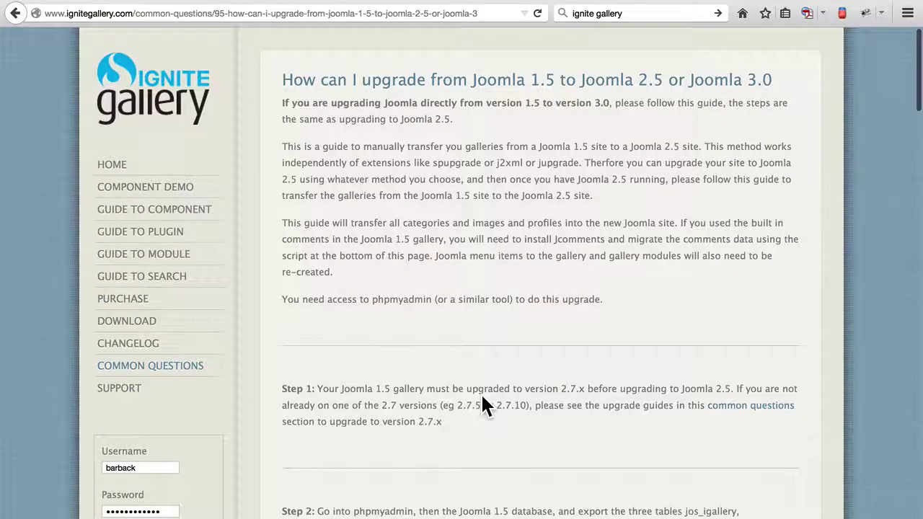
- Read the upgrade guide's introduction, the version requirement in Step 1 and the table export instructions in Step 2
scroll(481, 396, "down", 2)
scroll(481, 404, "down", 10)
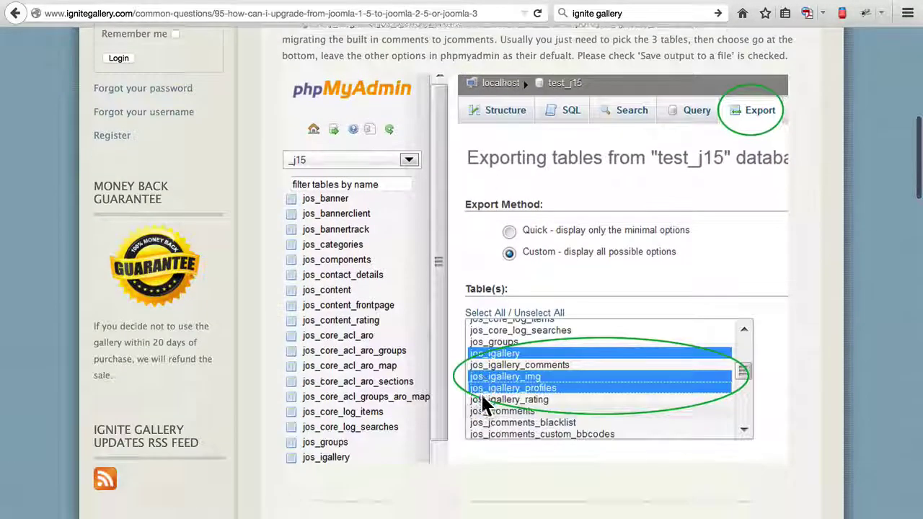
scroll(482, 404, "up", 12)
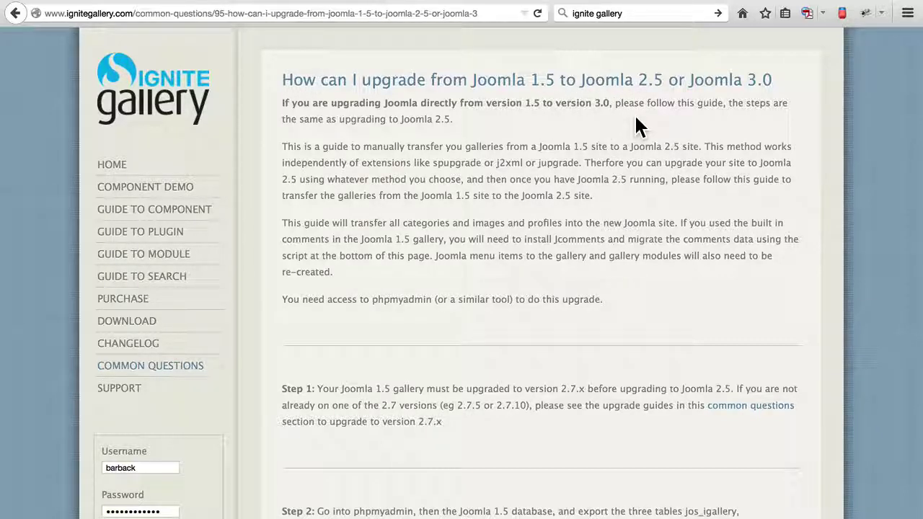
scroll(575, 284, "down", 3)
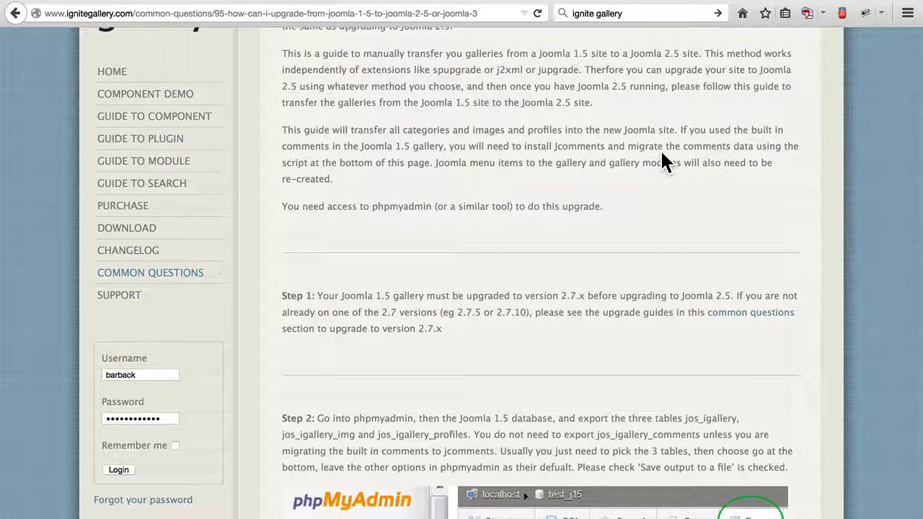
scroll(664, 160, "up", 3)
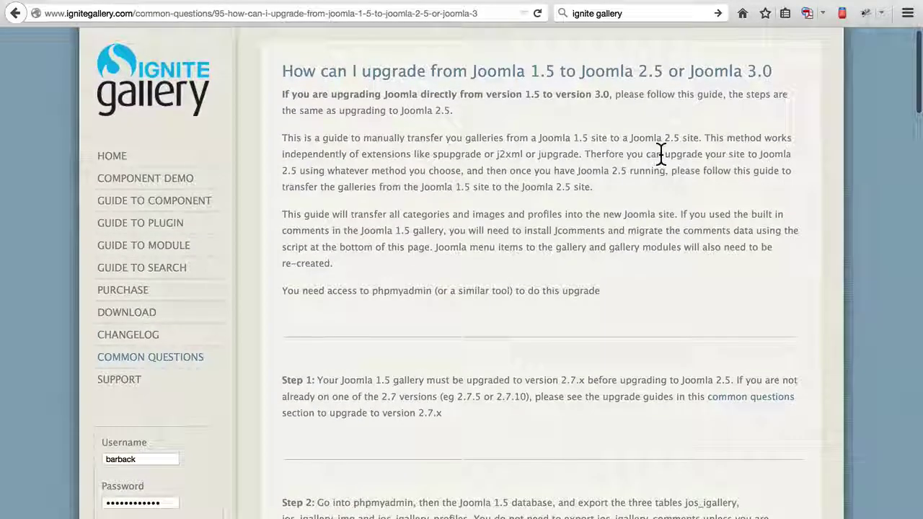
scroll(662, 153, "down", 5)
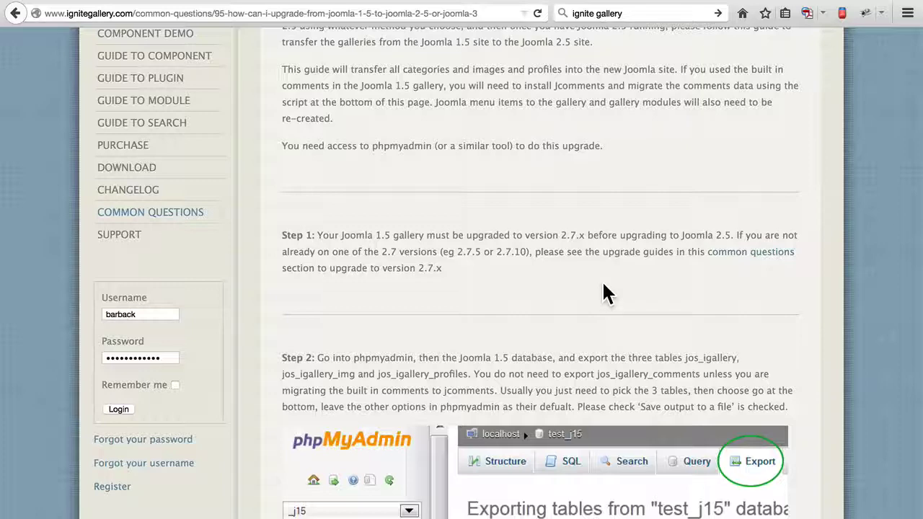
scroll(604, 292, "down", 3)
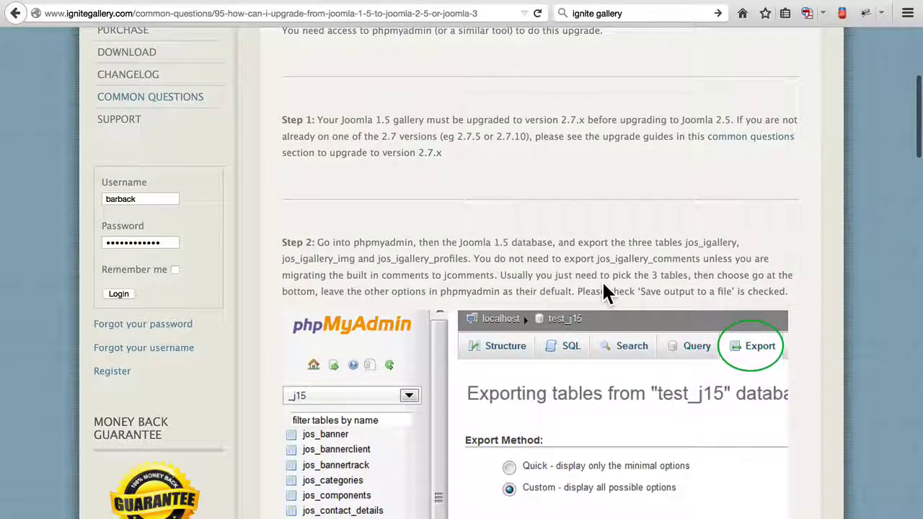
scroll(604, 285, "down", 5)
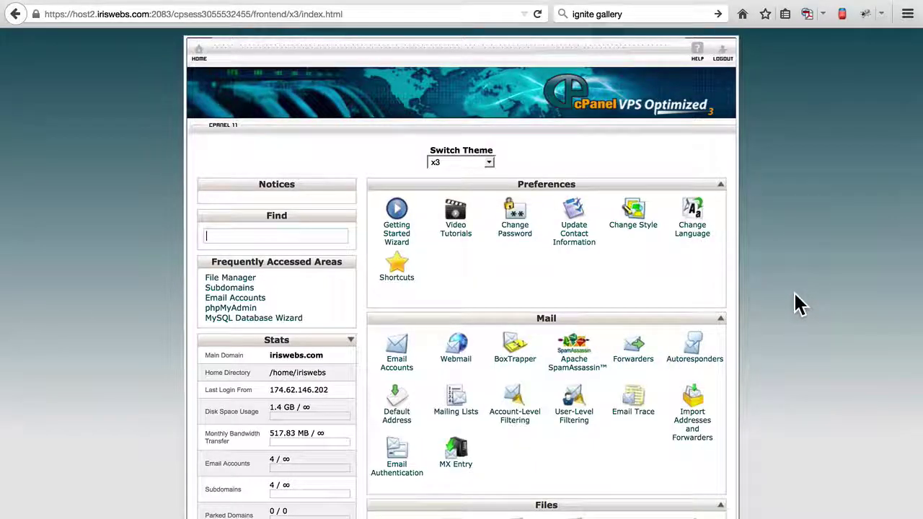
- Launch phpMyAdmin from cPanel and open the old site's database iriswebs_bbwaOLD
scroll(789, 426, "down", 5)
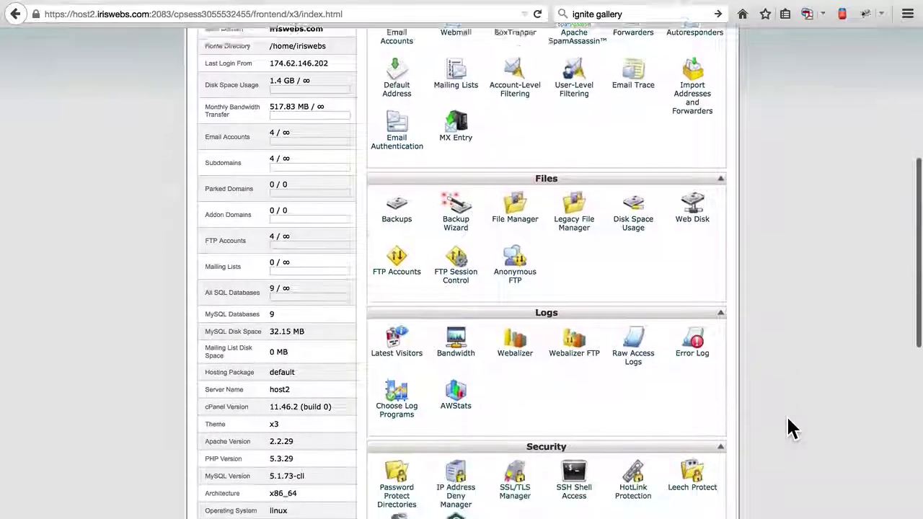
scroll(789, 426, "down", 2)
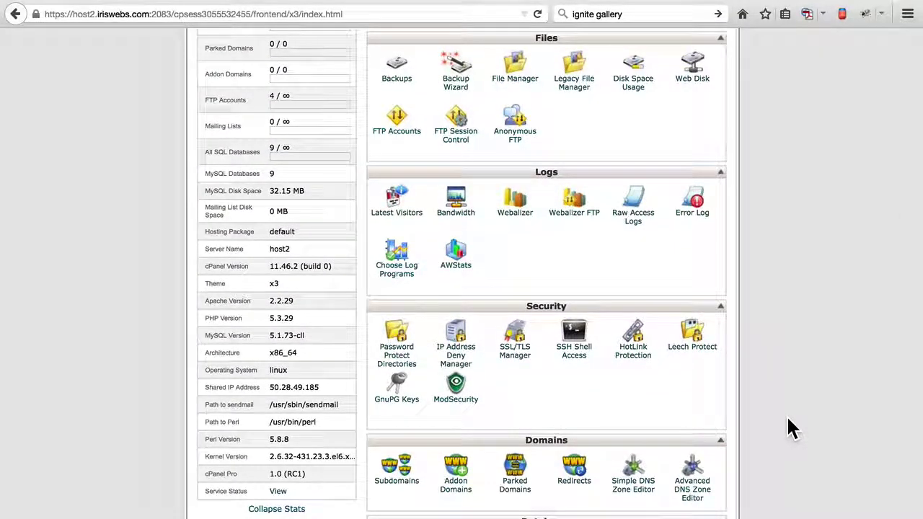
scroll(742, 435, "down", 4)
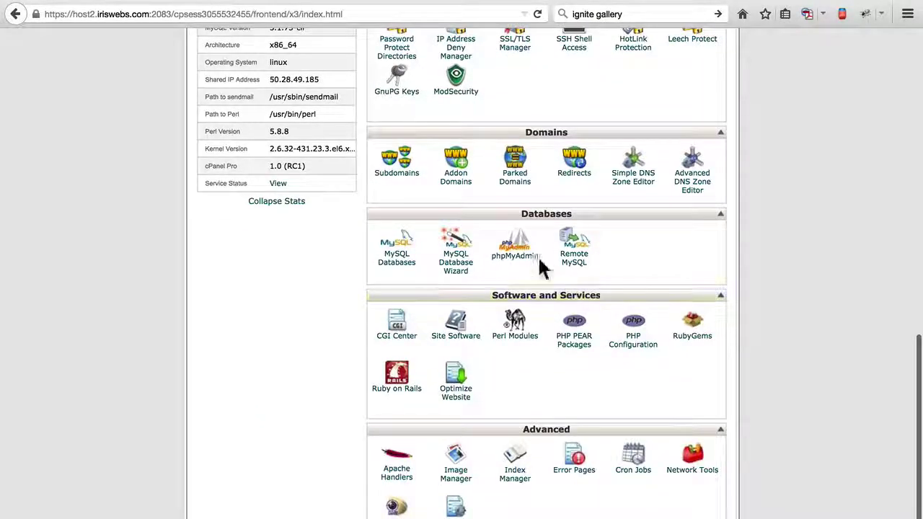
left_click(516, 252)
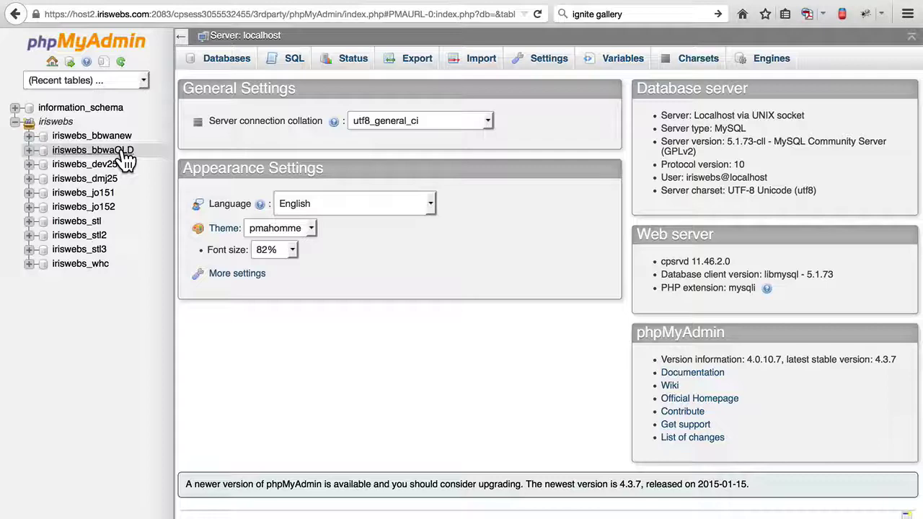
left_click(125, 151)
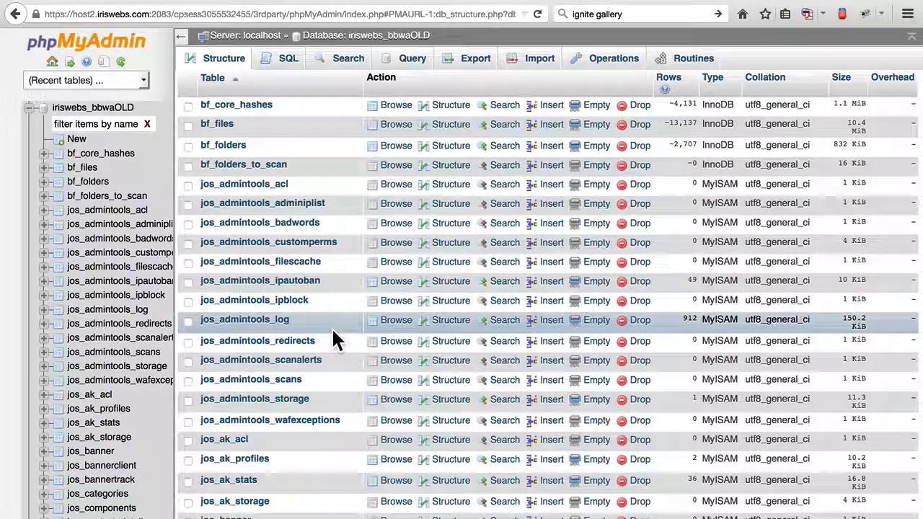
- Mark the tables jos_igallery, jos_igallery_img and jos_igallery_profiles in the database's structure listing
scroll(335, 339, "down", 5)
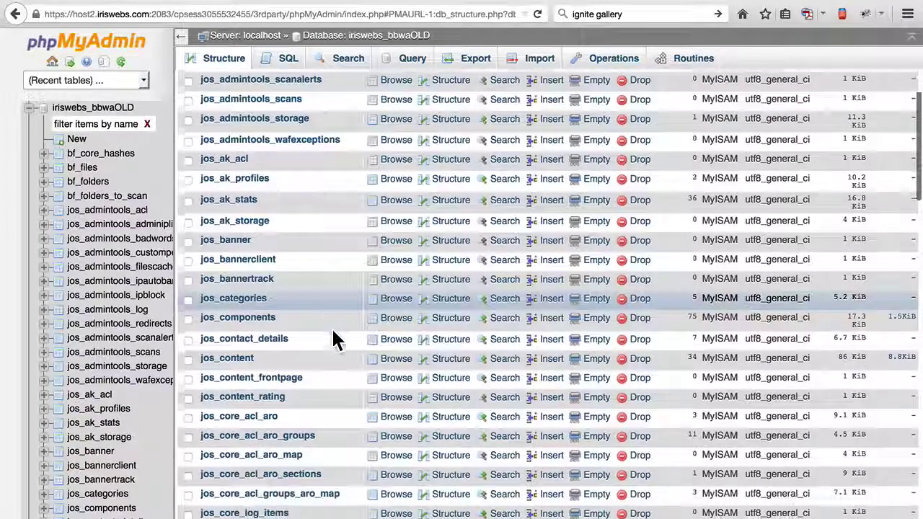
scroll(332, 332, "down", 5)
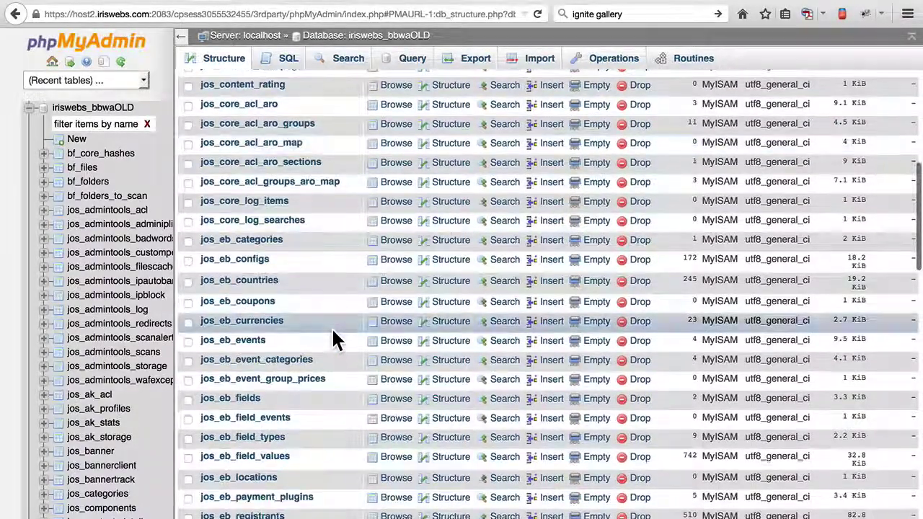
scroll(334, 339, "down", 9)
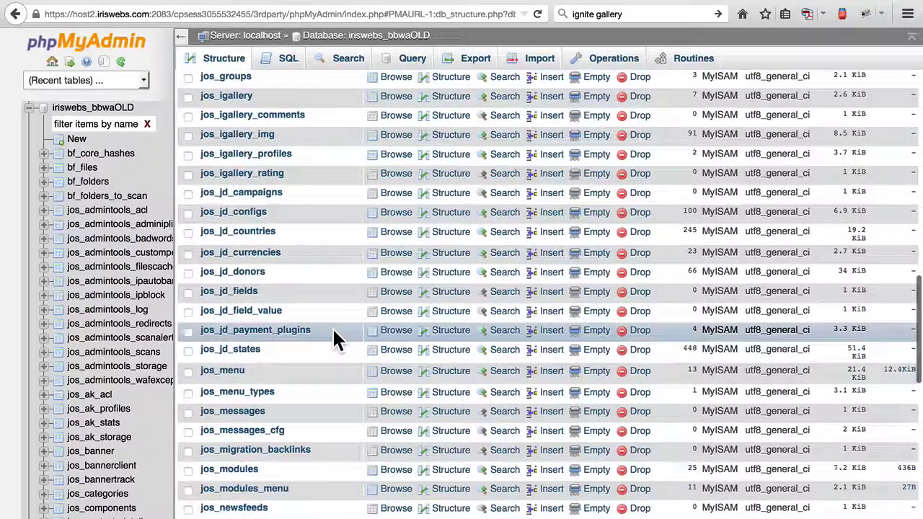
scroll(335, 339, "up", 2)
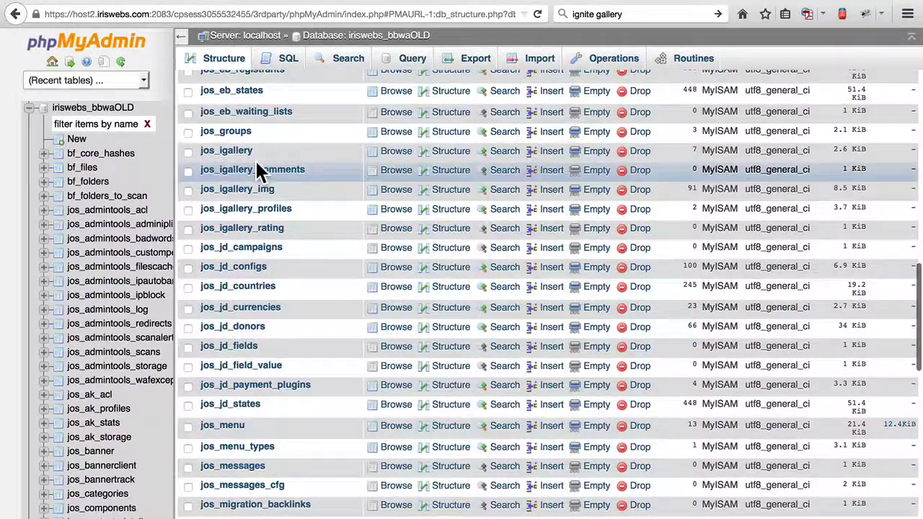
left_click(188, 151)
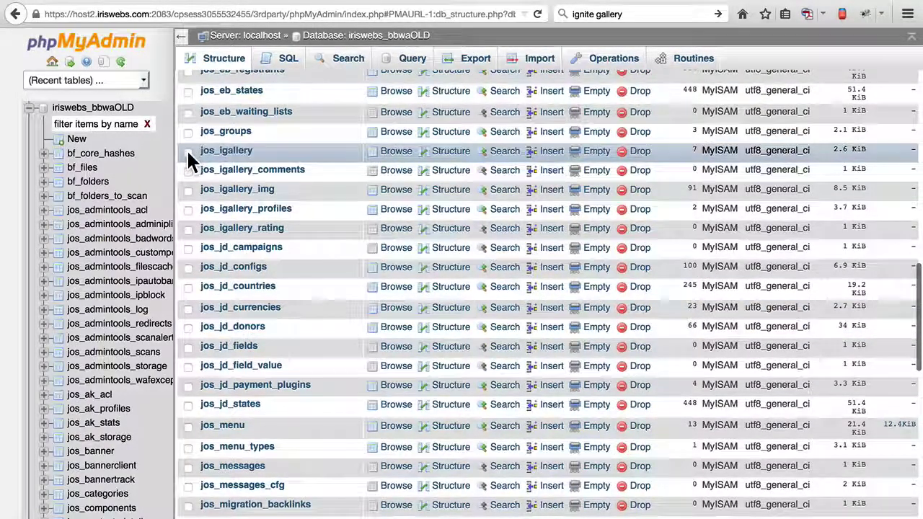
left_click(188, 191)
left_click(188, 210)
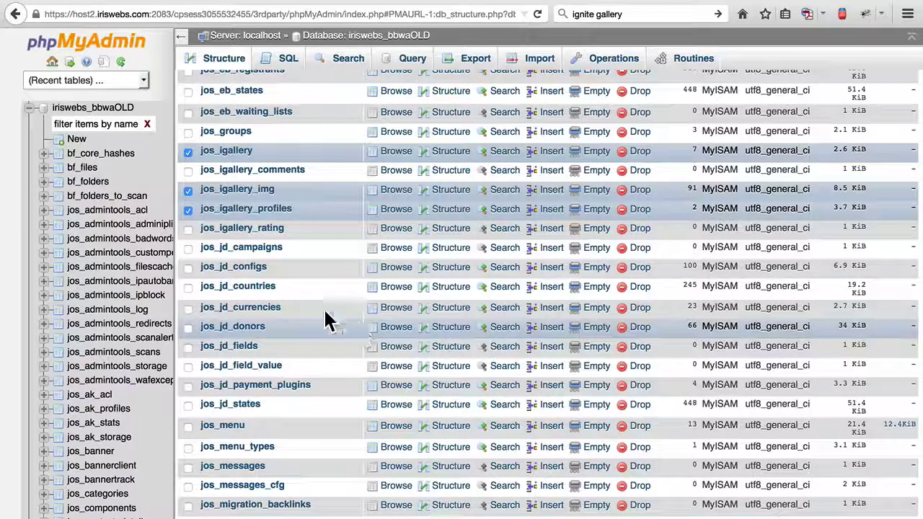
- Set up a custom export of iriswebs_bbwaOLD containing only the tables jos_igallery, jos_igallery_img and jos_igallery_profiles
left_click(474, 68)
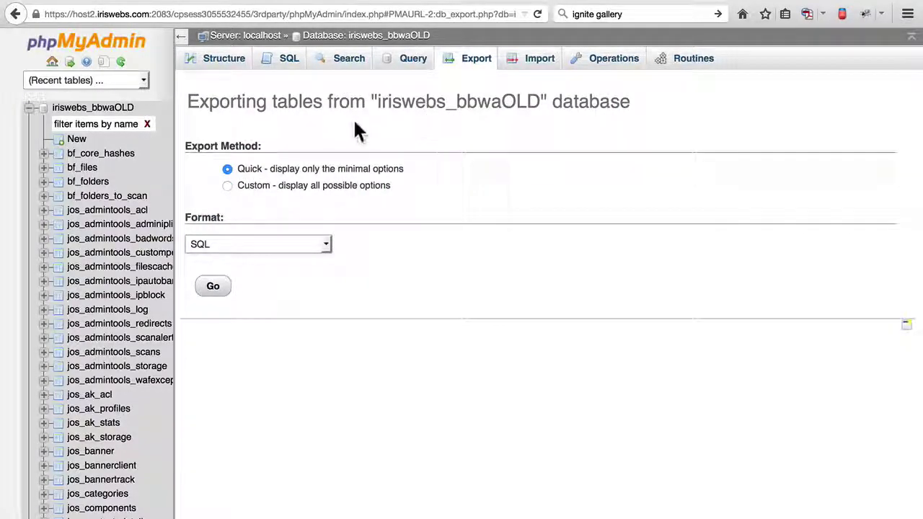
left_click(227, 185)
scroll(324, 322, "down", 20)
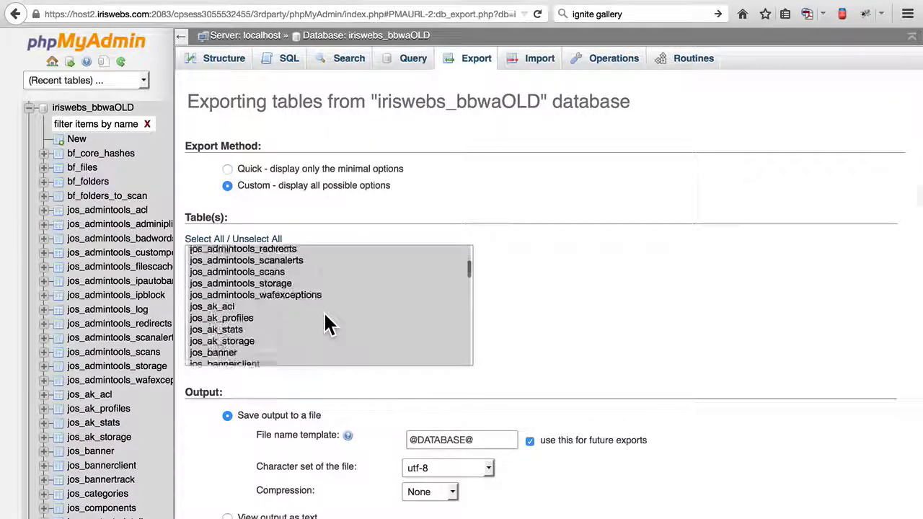
scroll(324, 322, "down", 10)
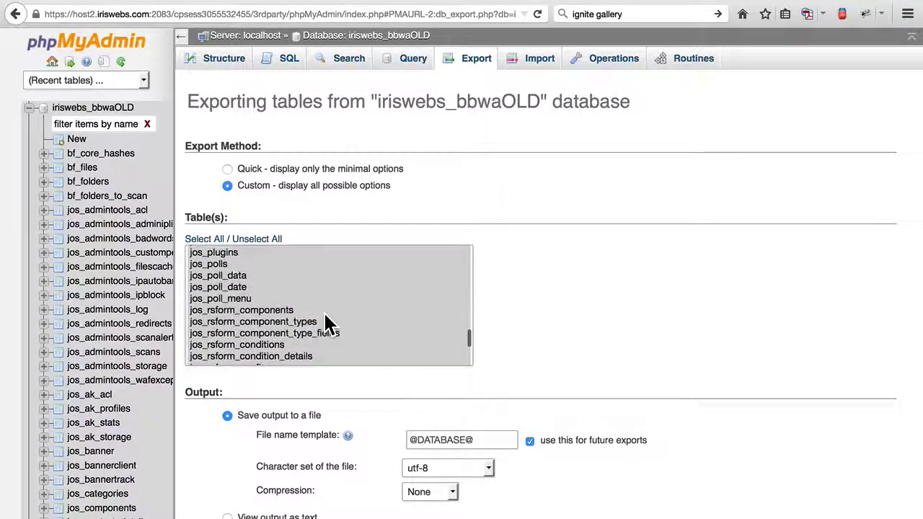
scroll(325, 323, "up", 9)
scroll(324, 322, "up", 5)
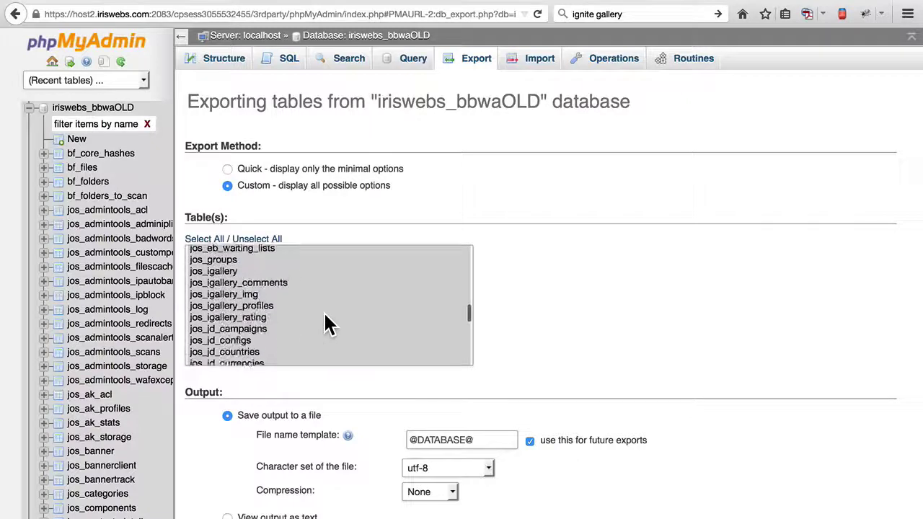
left_click(226, 278)
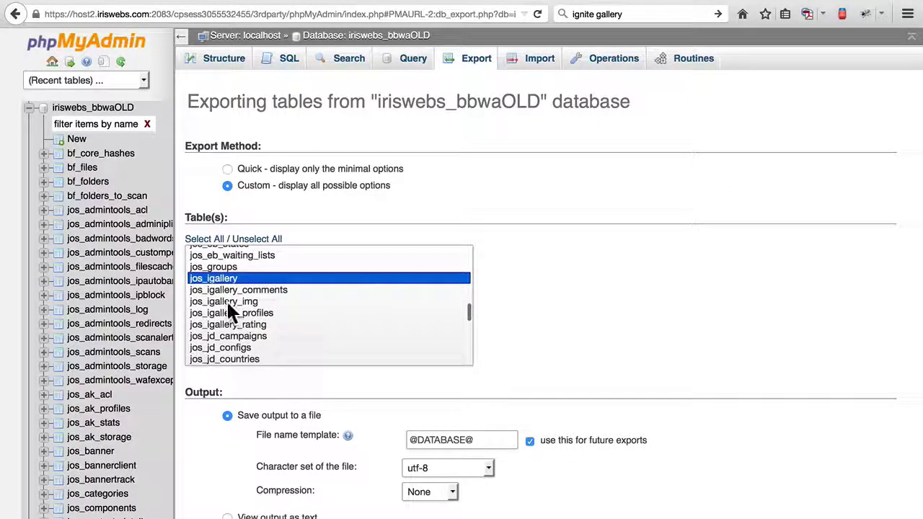
left_click(226, 301, "super")
left_click(228, 312, "super")
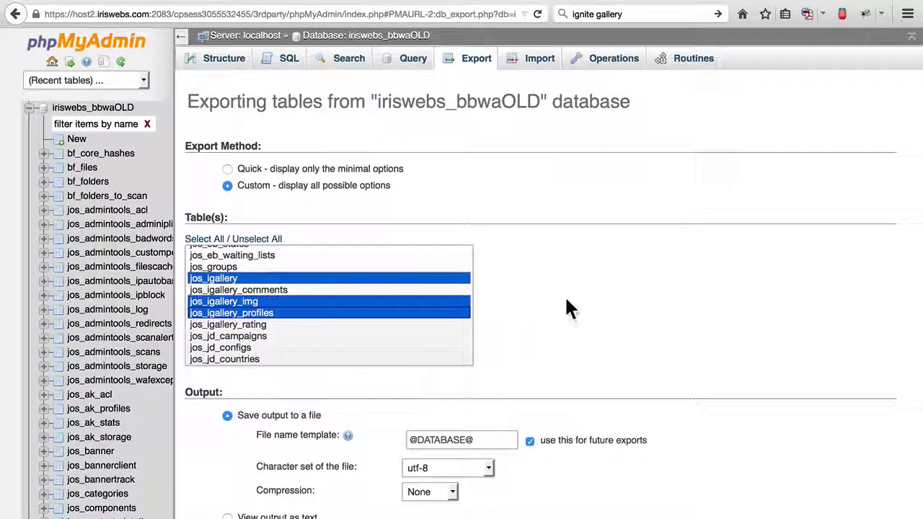
- Run the export in SQL format with the other options at their defaults and save the file iriswebs_bbwaOLD.sql
scroll(568, 308, "down", 5)
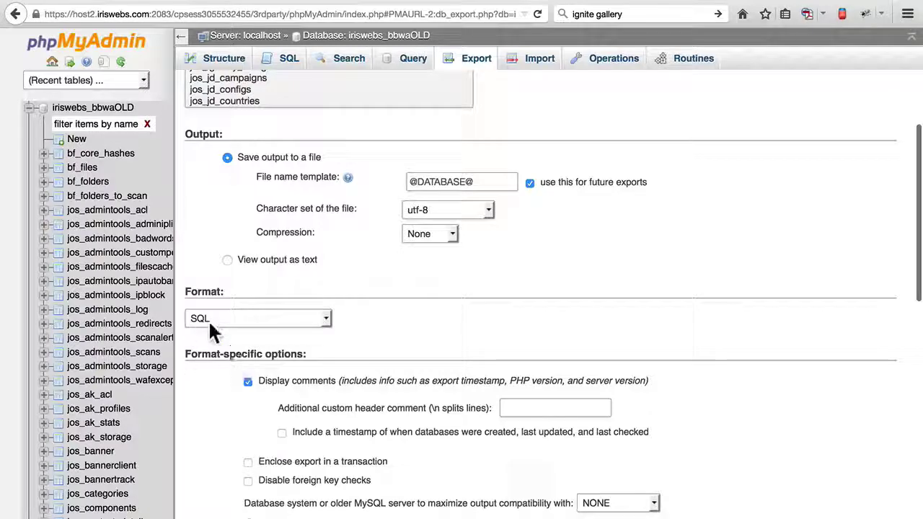
scroll(523, 380, "down", 10)
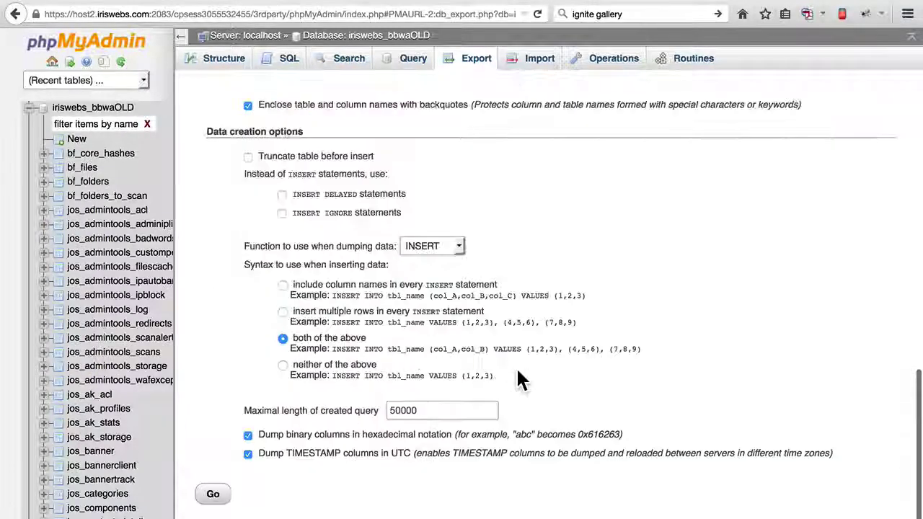
left_click(218, 499)
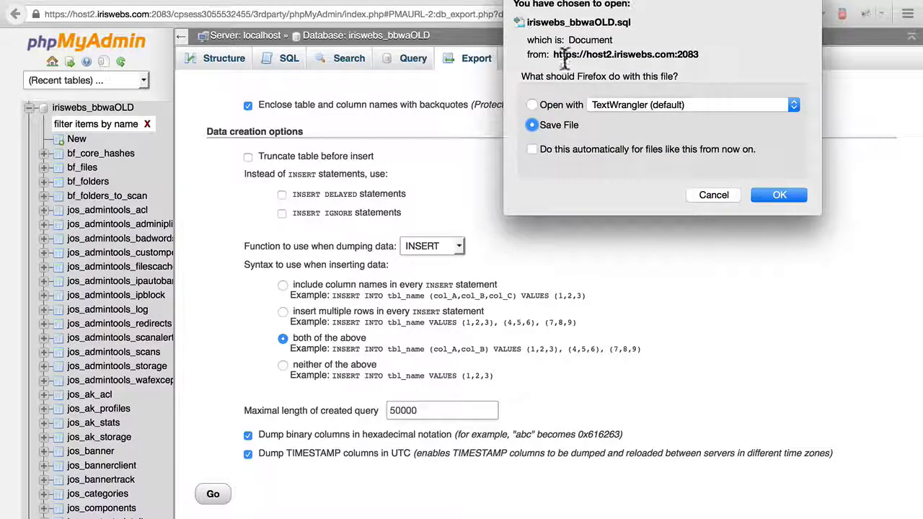
left_click(532, 128)
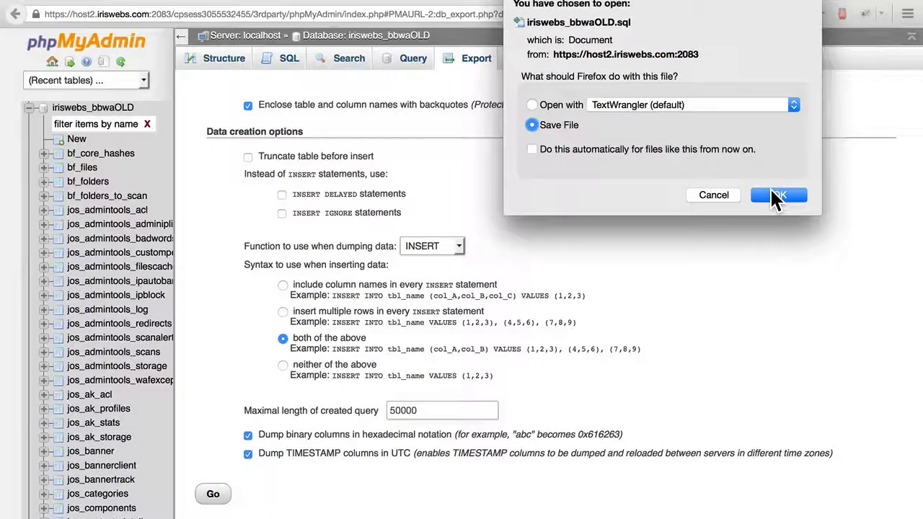
left_click(776, 196)
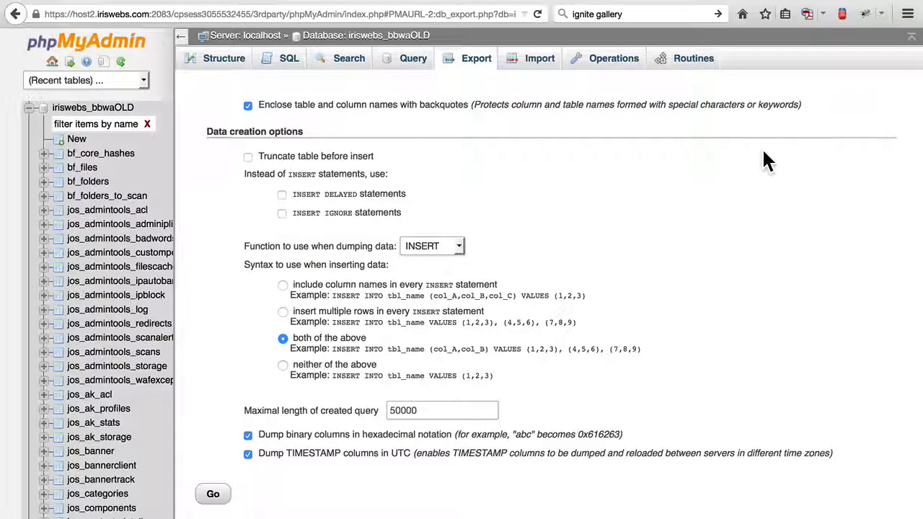
- Return to the Ignite Gallery upgrade guide and read Step 3 on importing the three tables into the Joomla 2.5 database
left_click(578, 0)
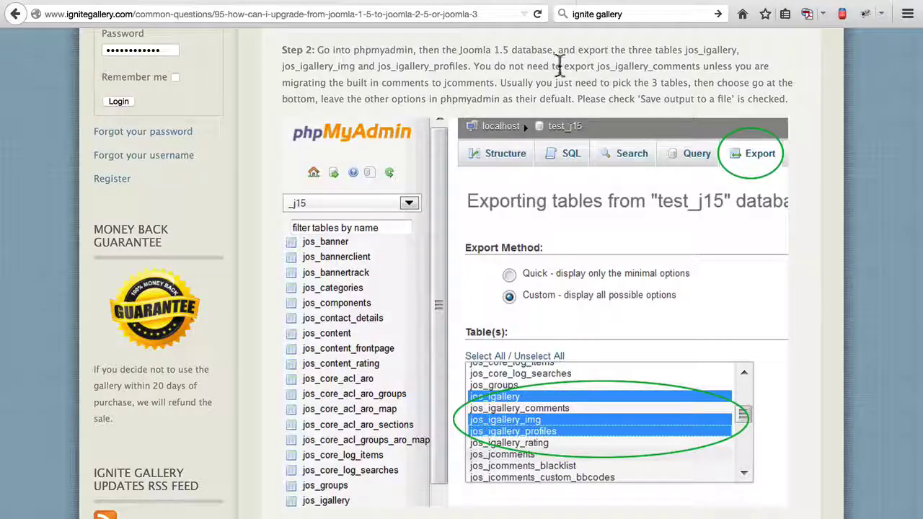
scroll(591, 337, "down", 10)
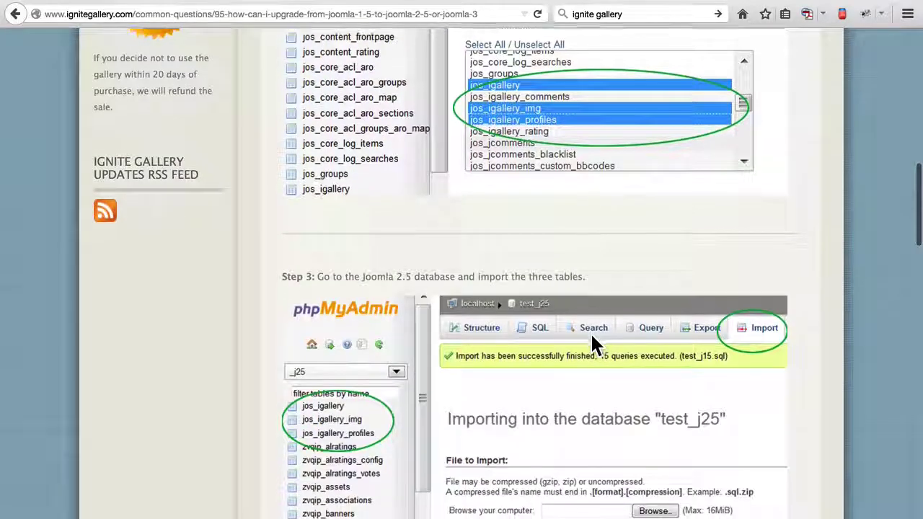
scroll(591, 345, "down", 1)
scroll(591, 345, "up", 3)
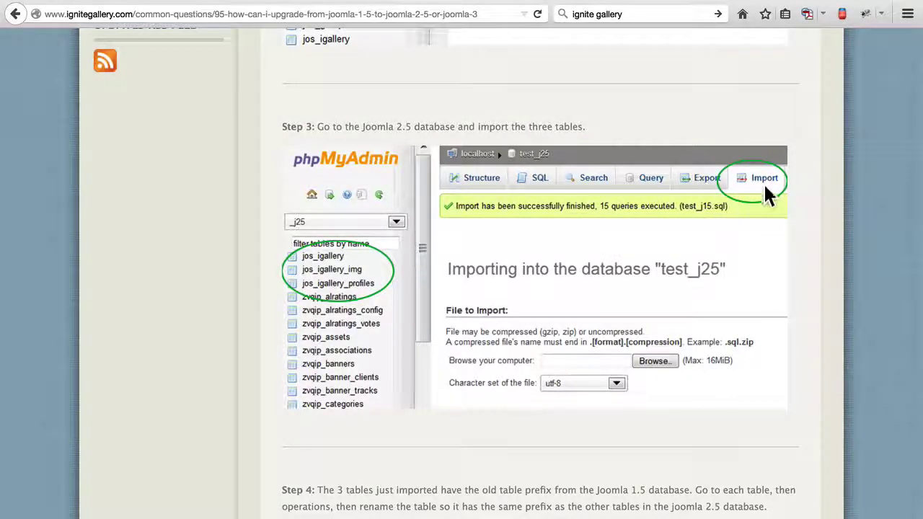
- Switch back to phpMyAdmin and open the new site's database iriswebs_bbwanew
left_click(703, 3)
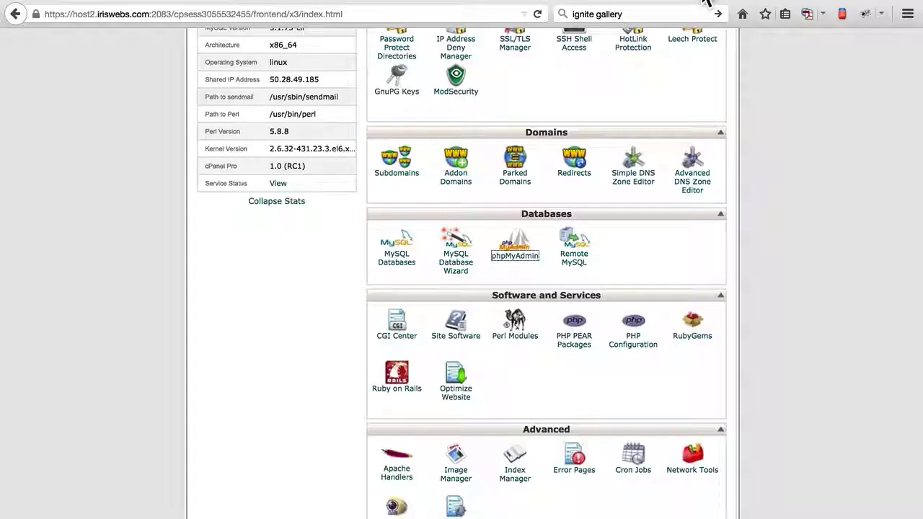
scroll(389, 287, "up", 10)
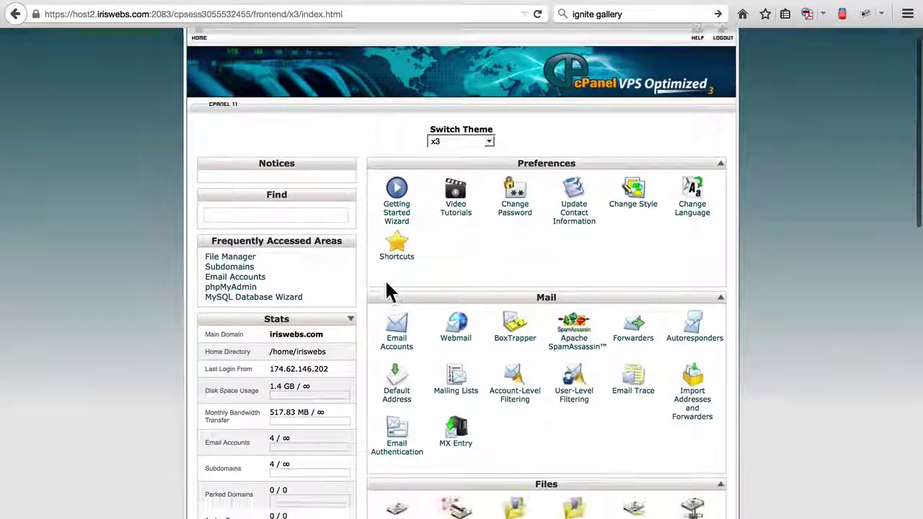
scroll(387, 290, "down", 10)
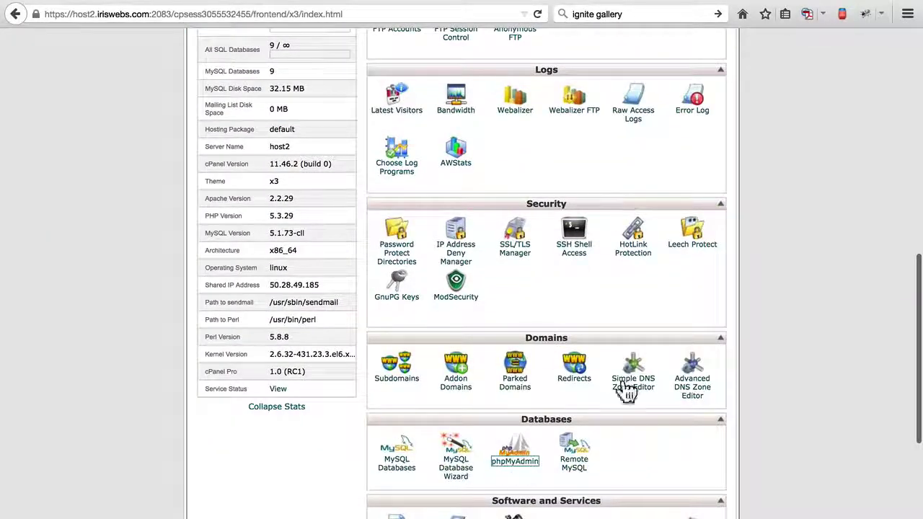
left_click(801, 4)
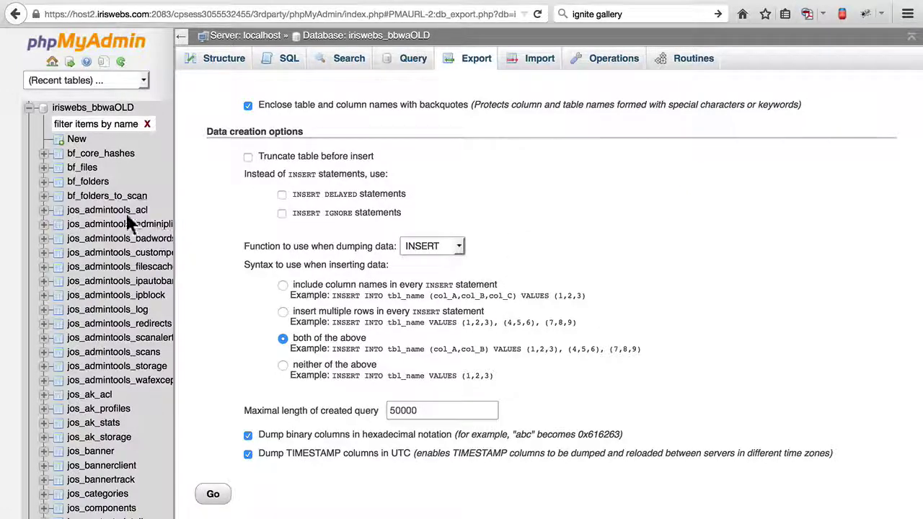
left_click(29, 108)
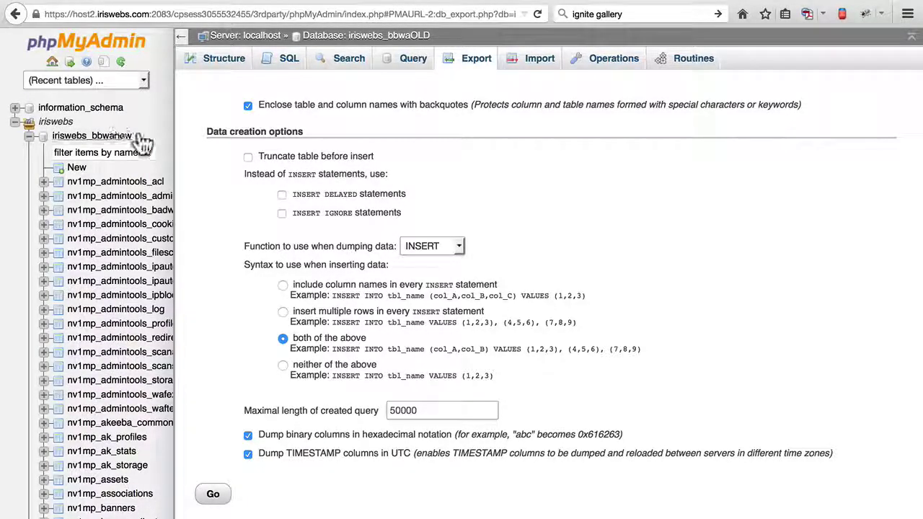
left_click(79, 138)
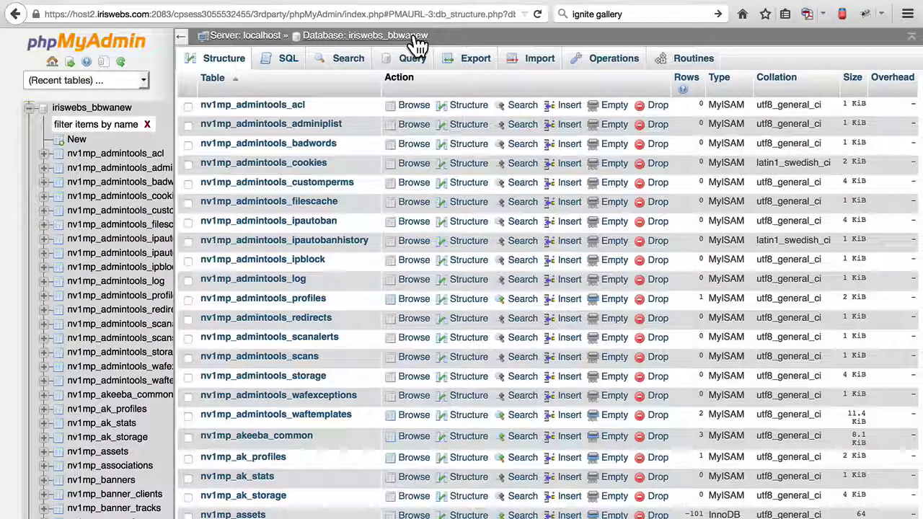
- Import the file iriswebs_bbwaOLD.sql into iriswebs_bbwanew in SQL format with the default options, and check the database's table list
left_click(542, 68)
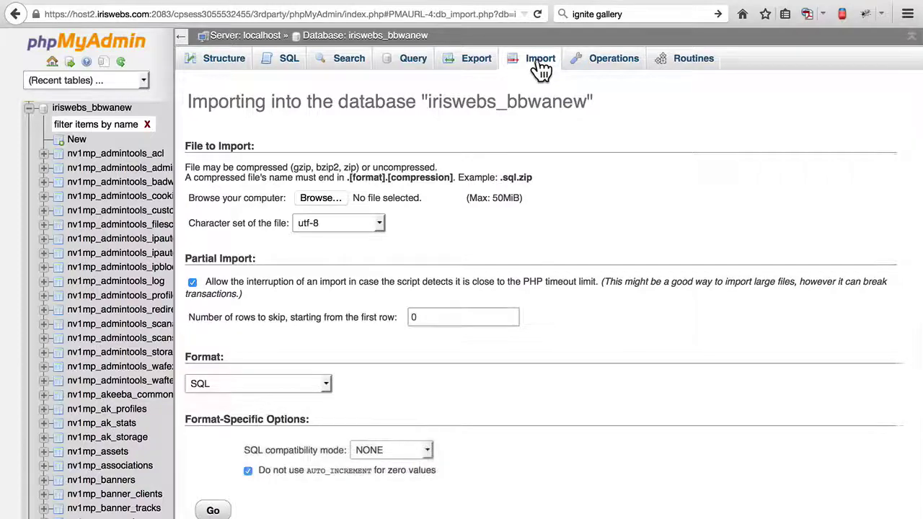
left_click(323, 197)
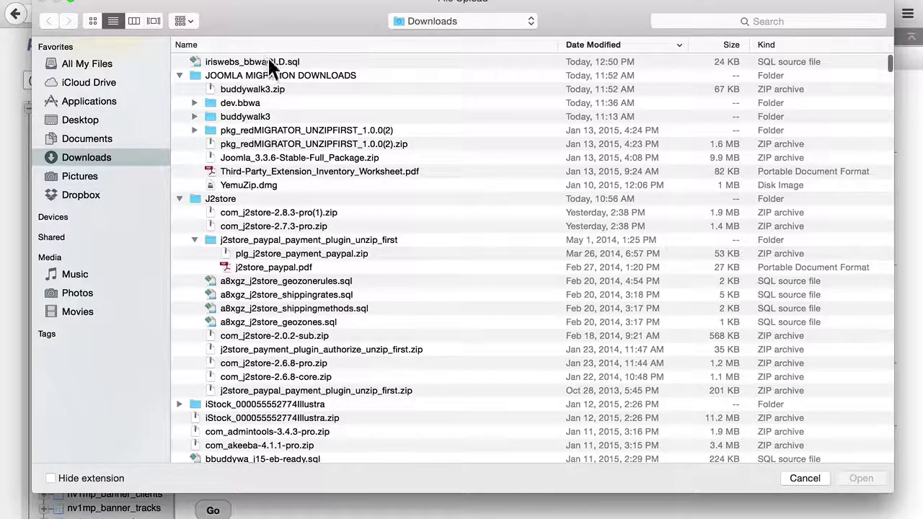
left_click(261, 62)
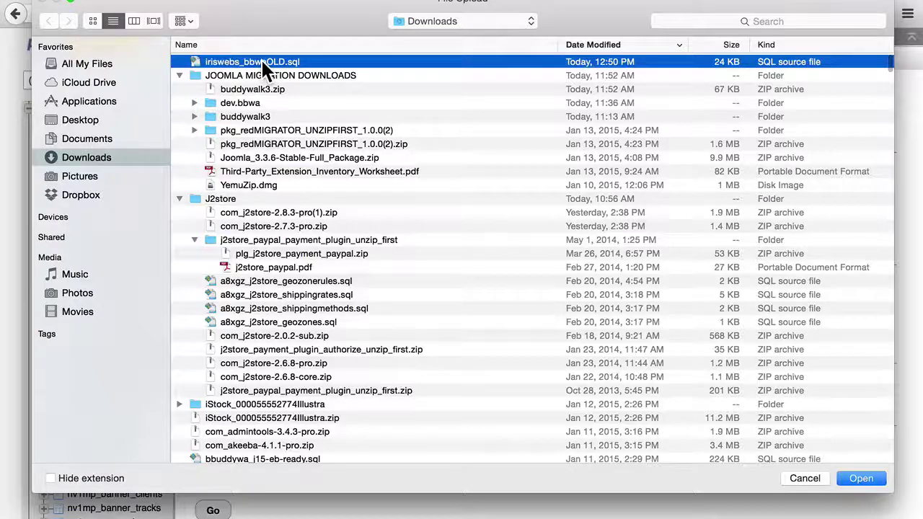
left_click(862, 479)
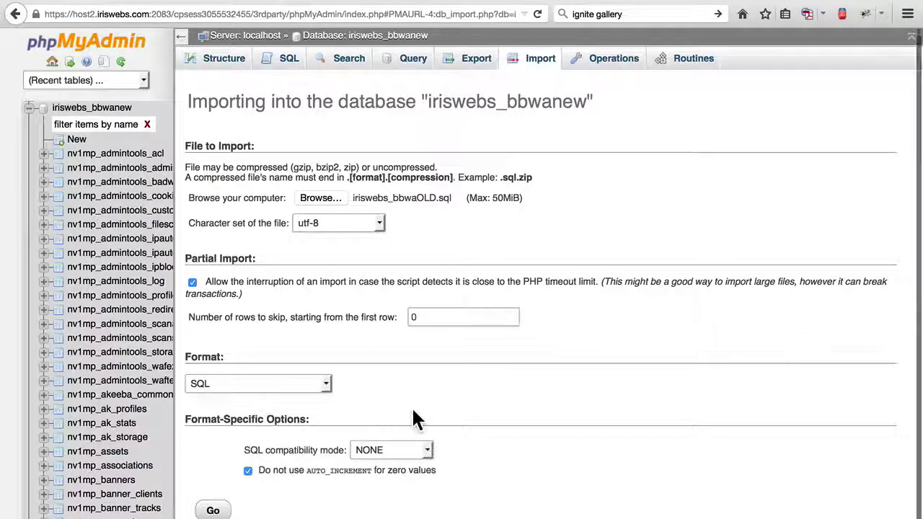
scroll(414, 418, "down", 1)
left_click(212, 510)
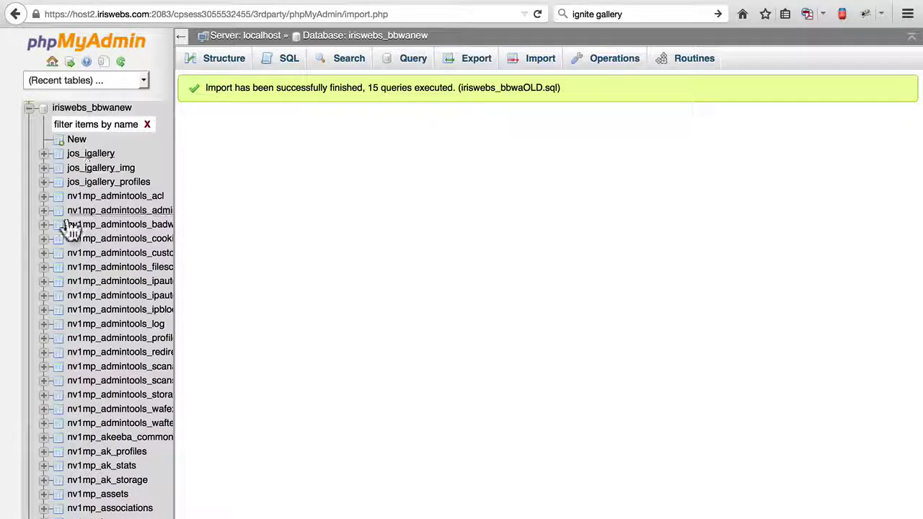
scroll(84, 496, "down", 5)
scroll(84, 495, "up", 5)
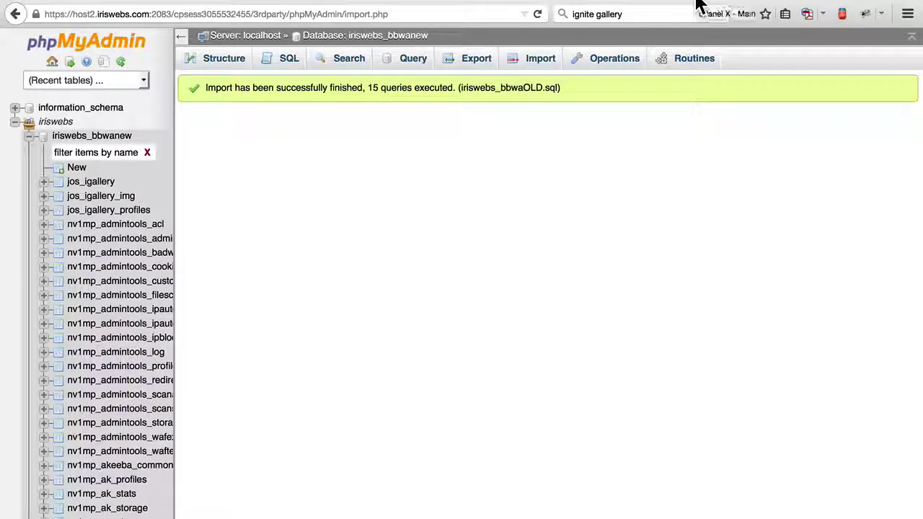
- Return to the Ignite Gallery upgrade guide and read Step 4 on changing the prefix of the imported tables
left_click(583, 1)
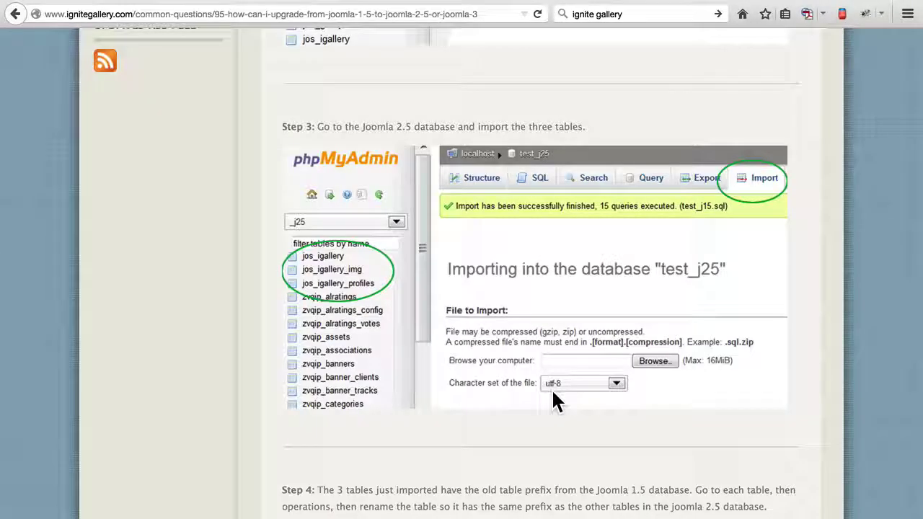
scroll(550, 388, "down", 5)
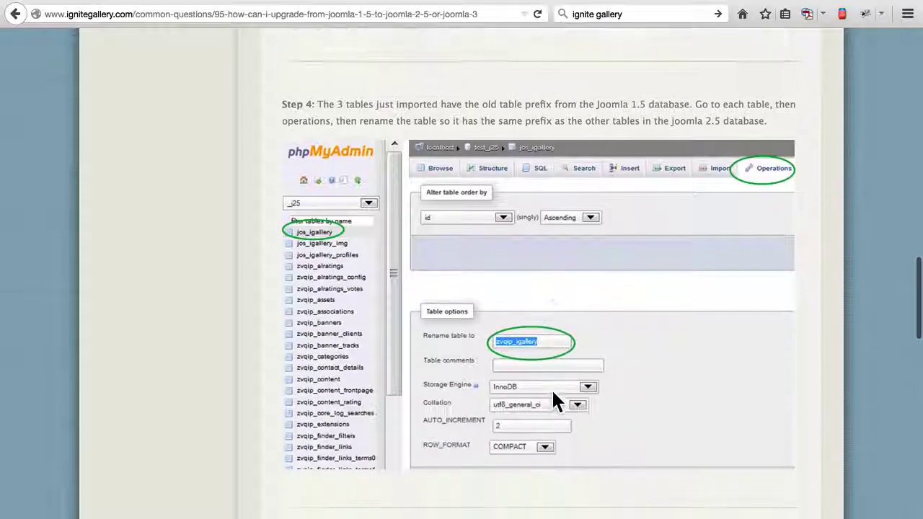
scroll(551, 388, "down", 2)
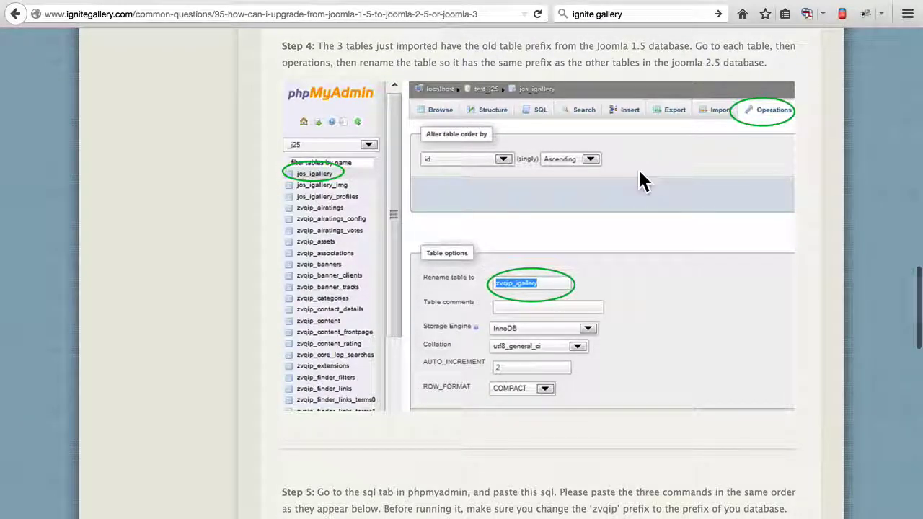
scroll(649, 122, "up", 1)
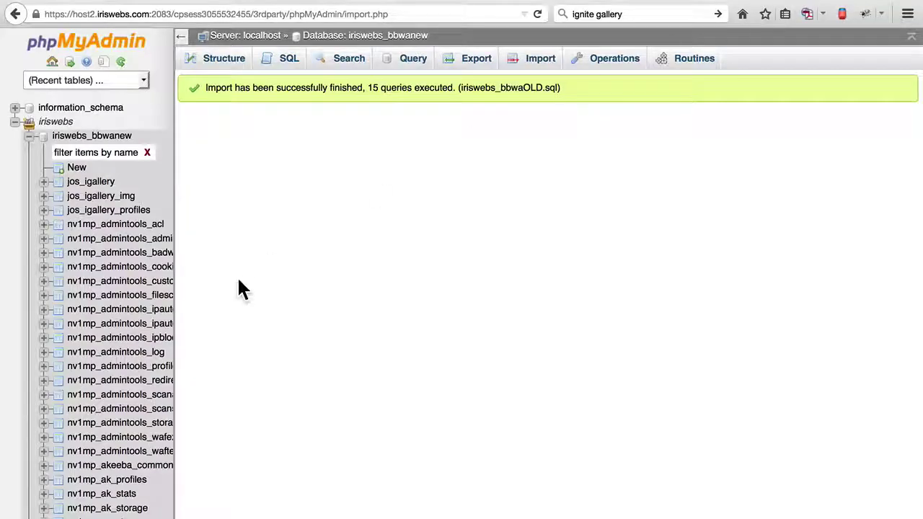
- Rename the table jos_igallery in iriswebs_bbwanew to nv1mp_igallery
left_click(103, 186)
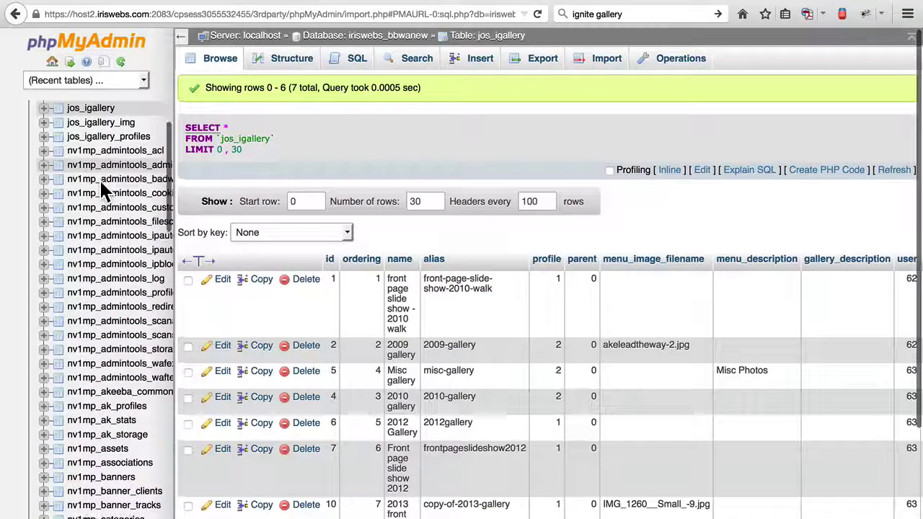
left_click(681, 63)
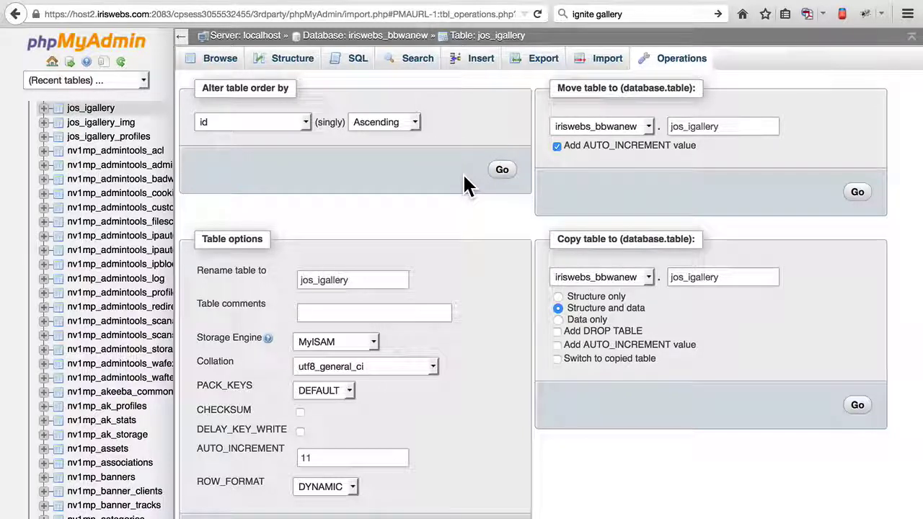
double_click(312, 281)
left_click_drag(296, 283, 313, 283)
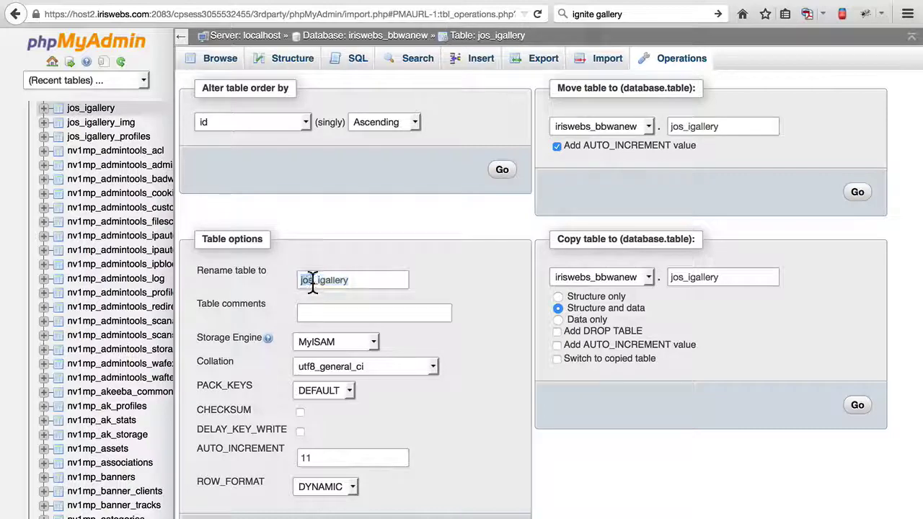
type("nv1m")
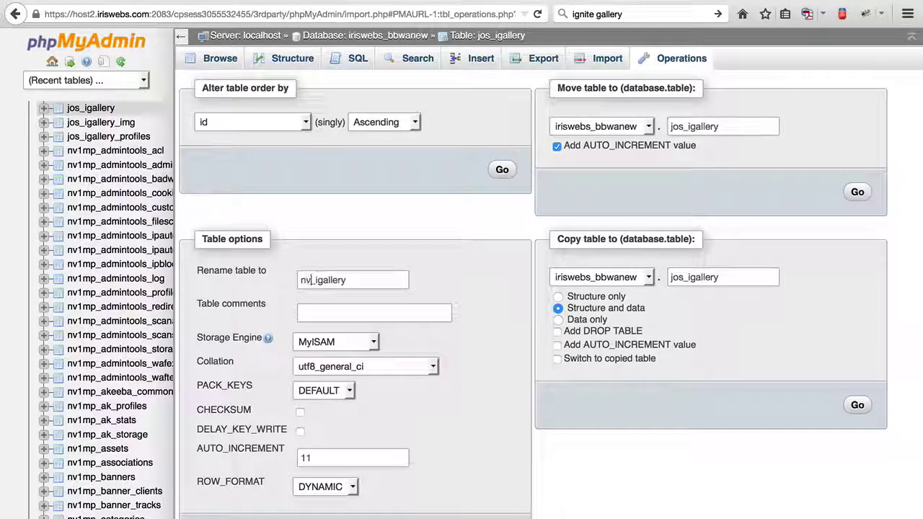
type("p")
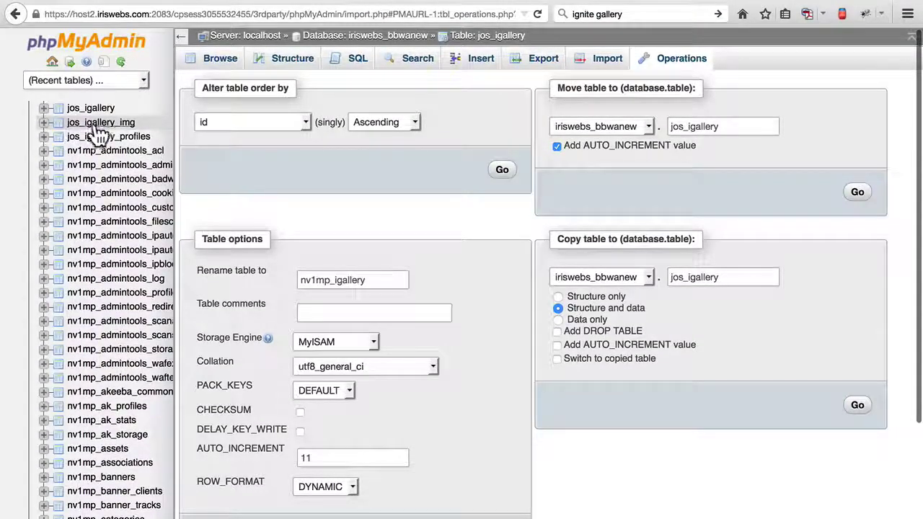
- Rename the table jos_igallery_img to nv1mp_igallery_img
left_click(70, 123)
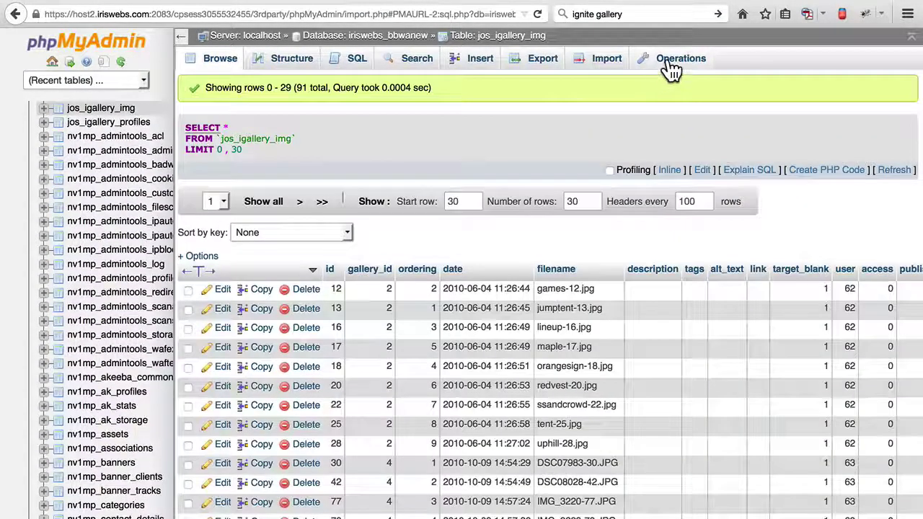
left_click(671, 70)
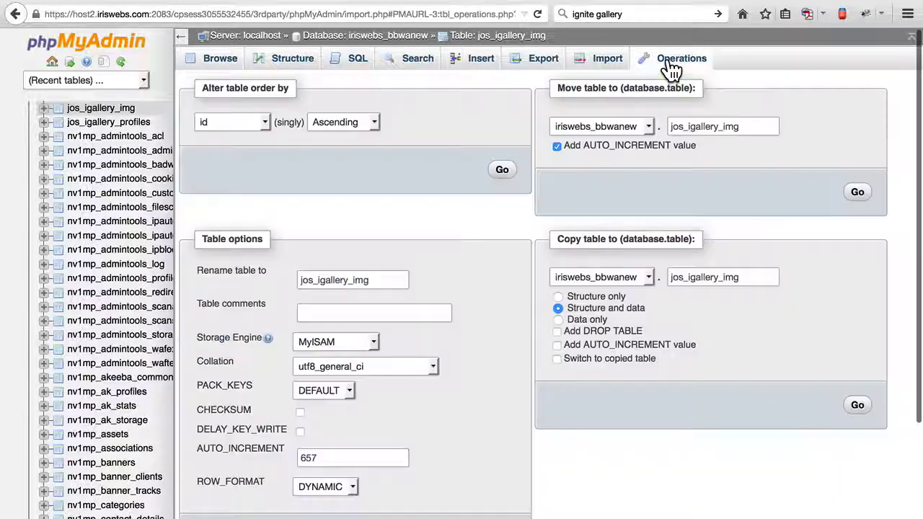
double_click(311, 282)
left_click(311, 281)
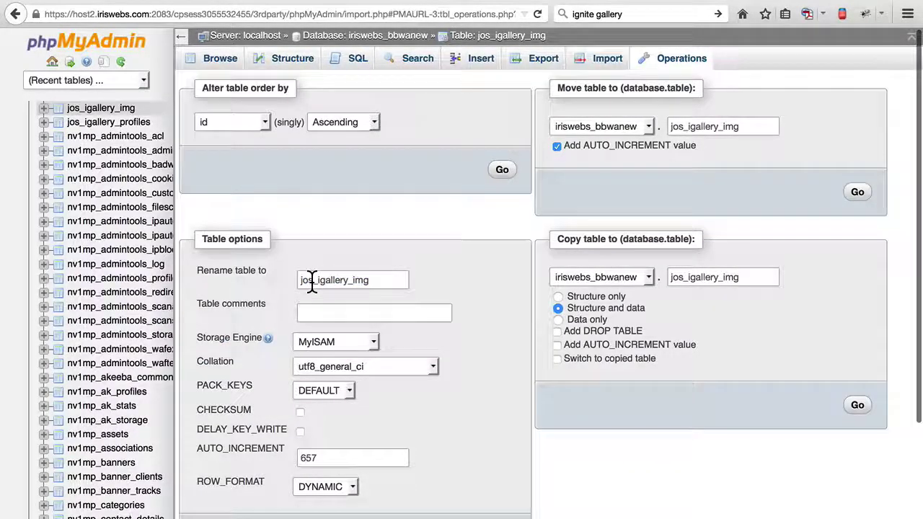
key("BackSpace")
key("BackSpace")
key("BackSpace")
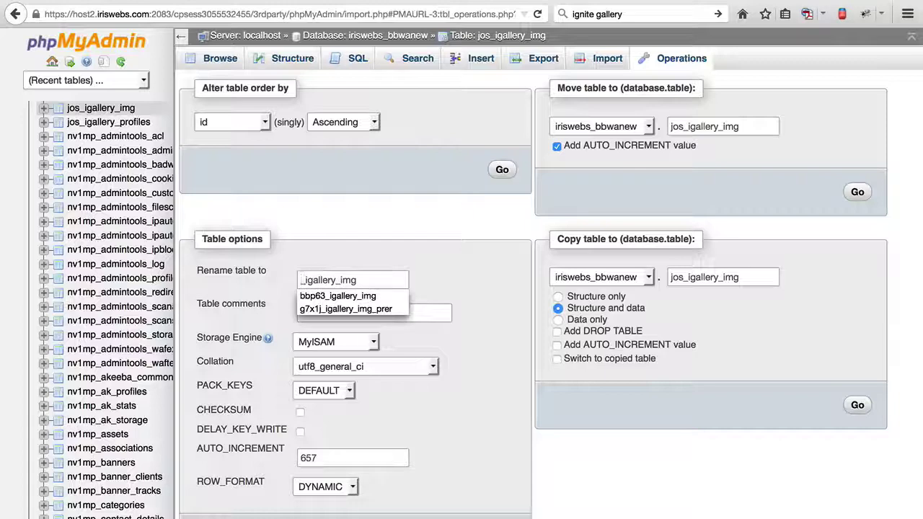
type("nv1mp")
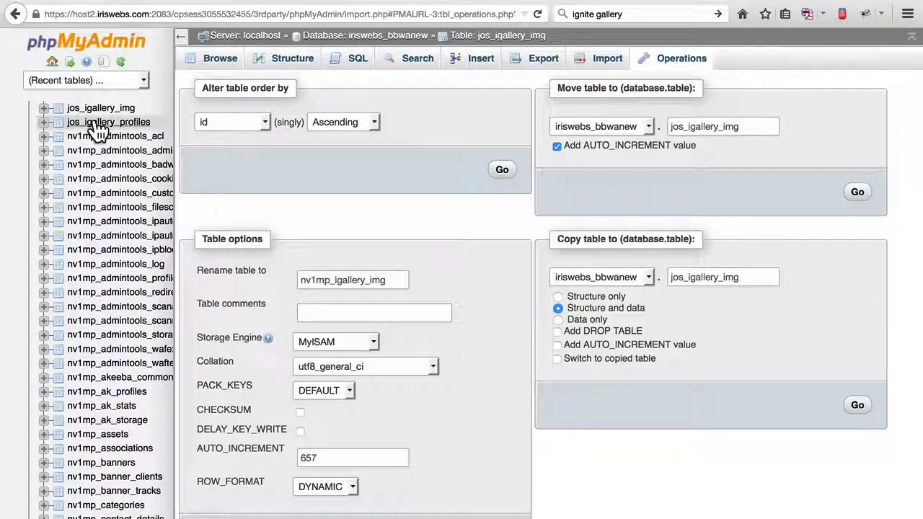
- Rename the table jos_igallery_profiles to nv1mp_igallery_profiles and refresh the database's table list
left_click(94, 124)
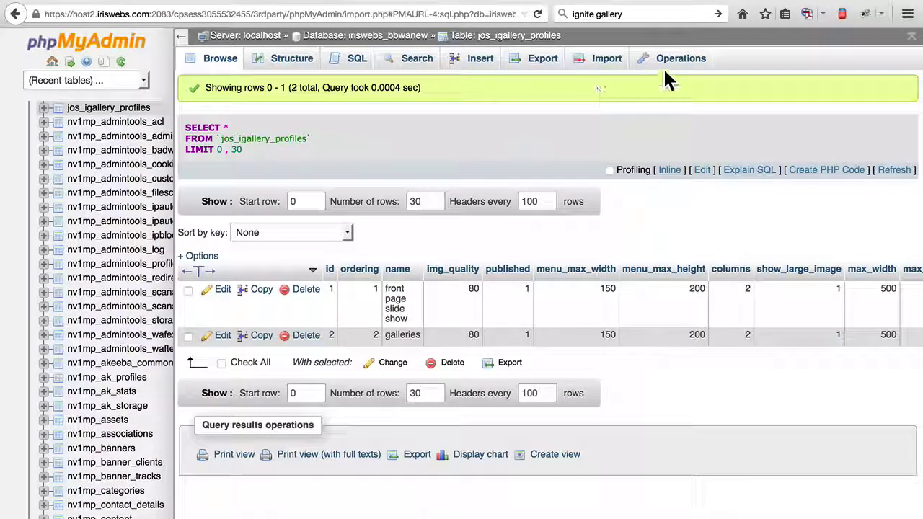
left_click(671, 63)
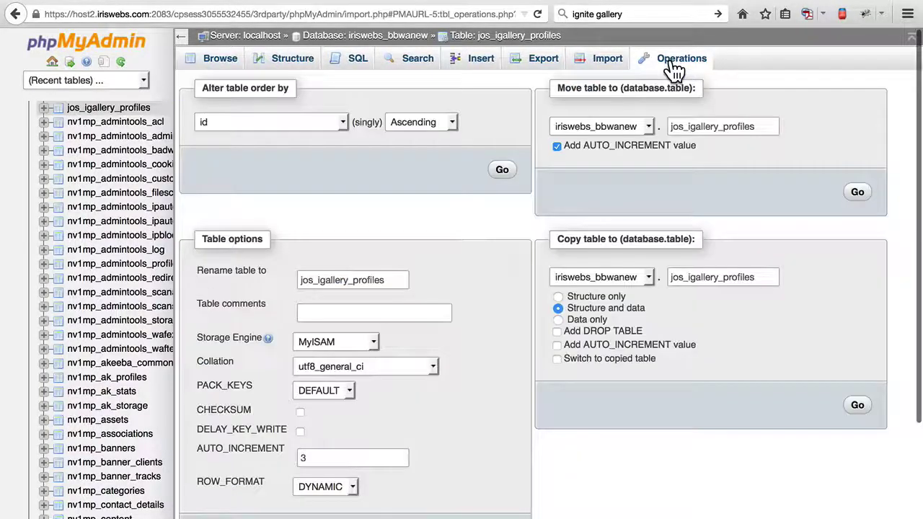
double_click(314, 280)
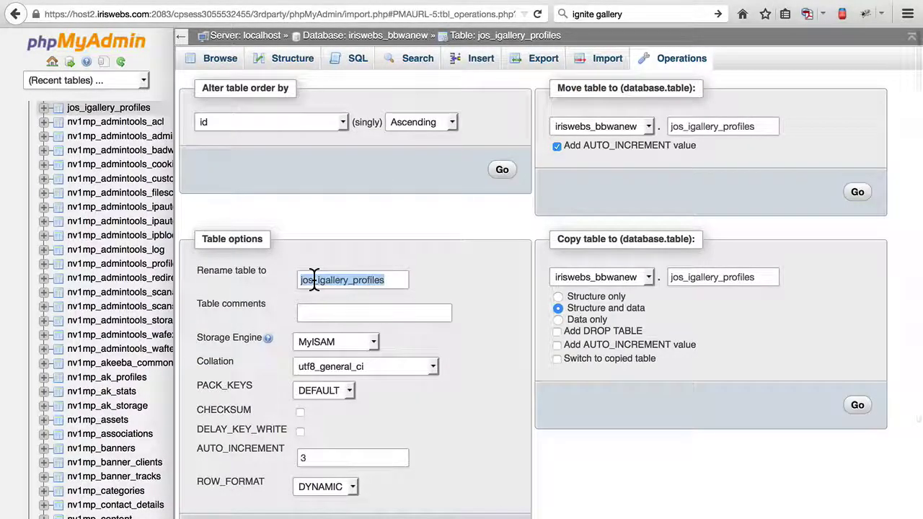
left_click(315, 281)
key("BackSpace")
key("BackSpace")
key("BackSpace")
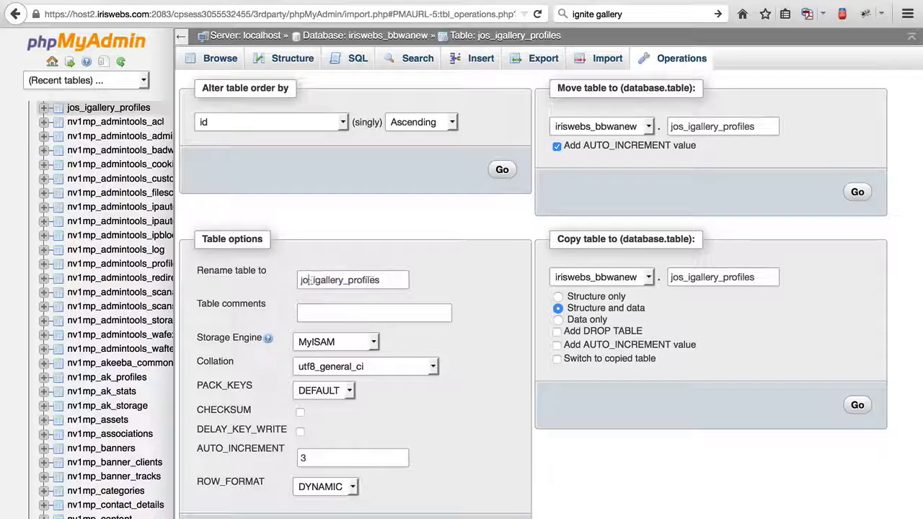
type("n")
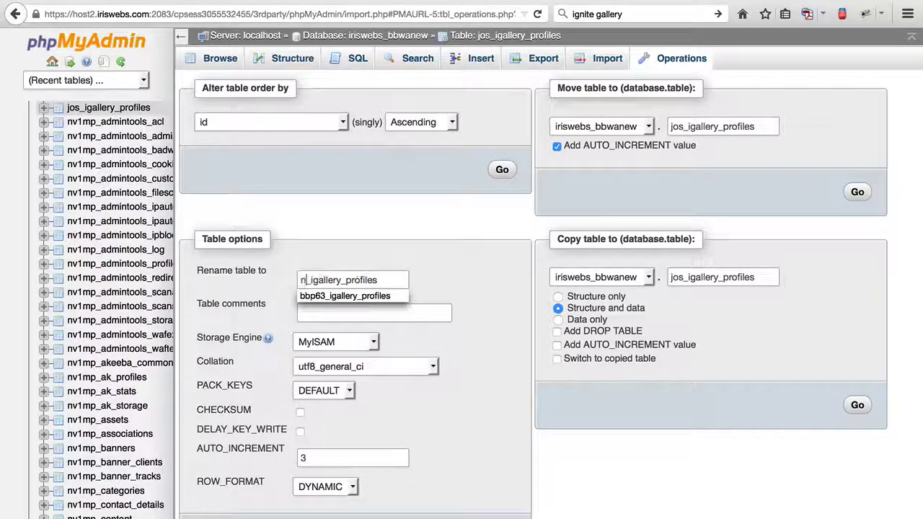
type("v1mp")
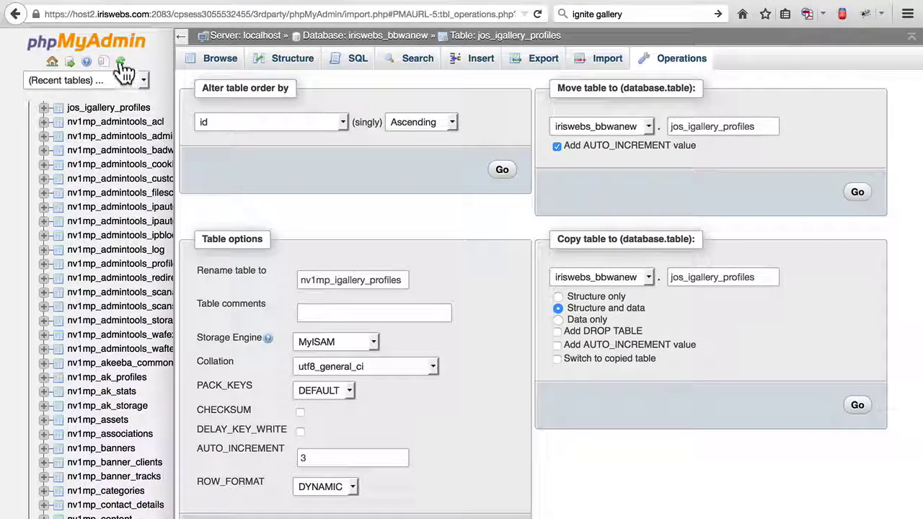
left_click(123, 63)
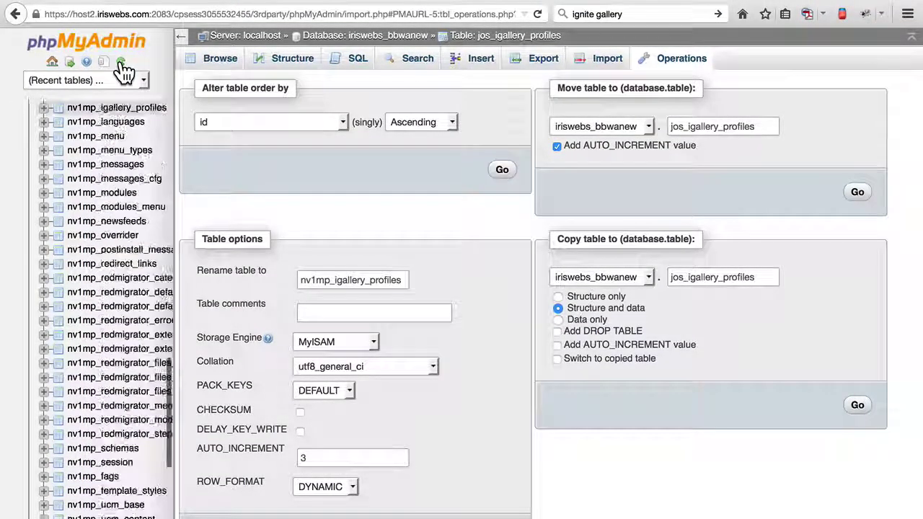
scroll(101, 146, "up", 3)
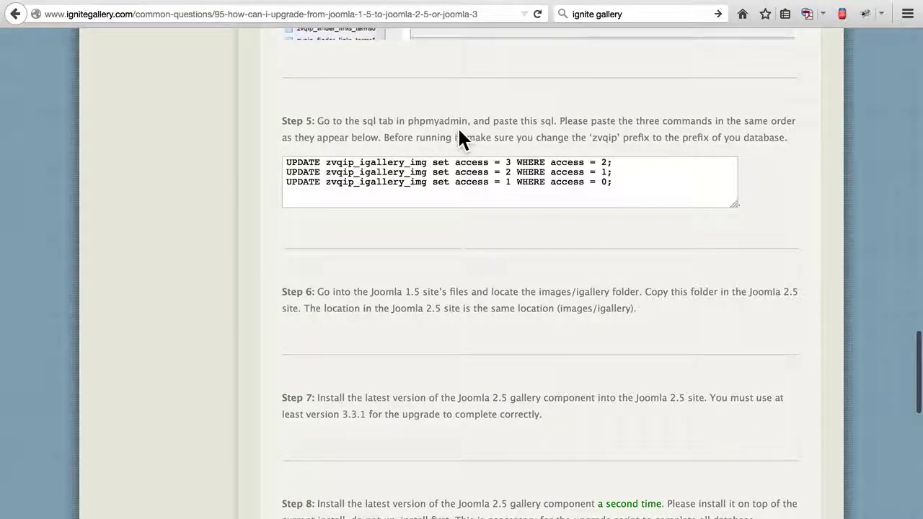
- Copy the three UPDATE commands from Step 5 of the guide into a new SQL query on database iriswebs_bbwanew in phpMyAdmin
left_click(628, 183)
left_click_drag(620, 180, 263, 161)
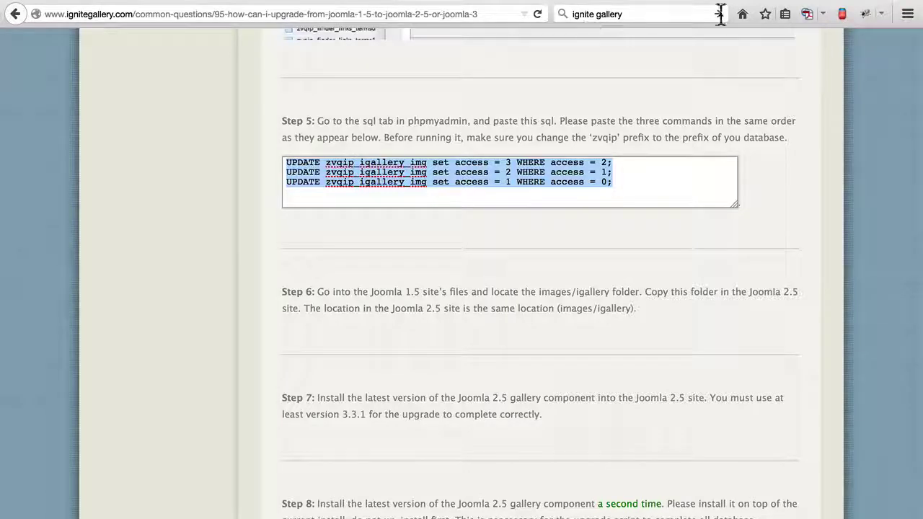
left_click(809, 0)
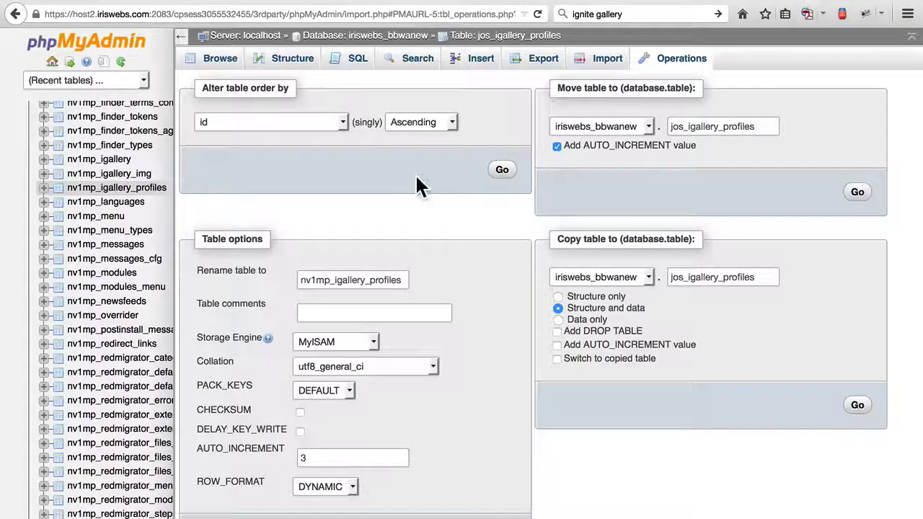
left_click(357, 44)
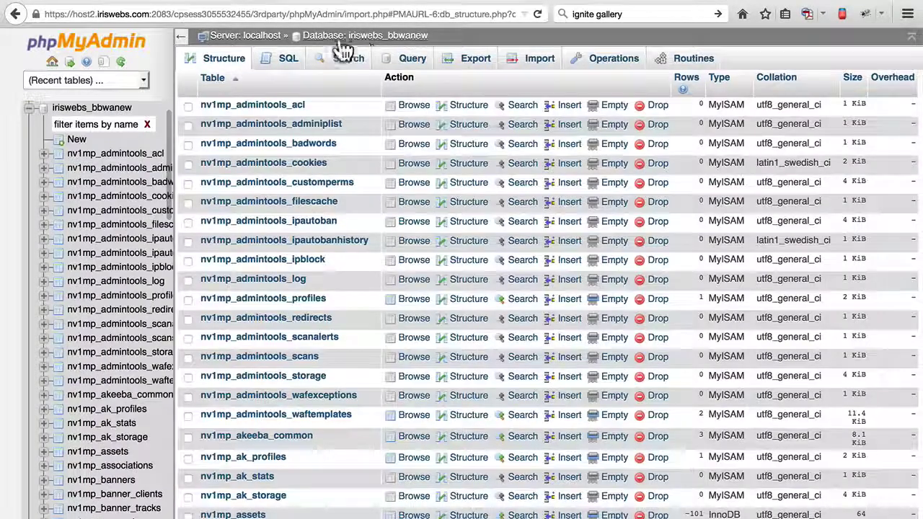
left_click(290, 61)
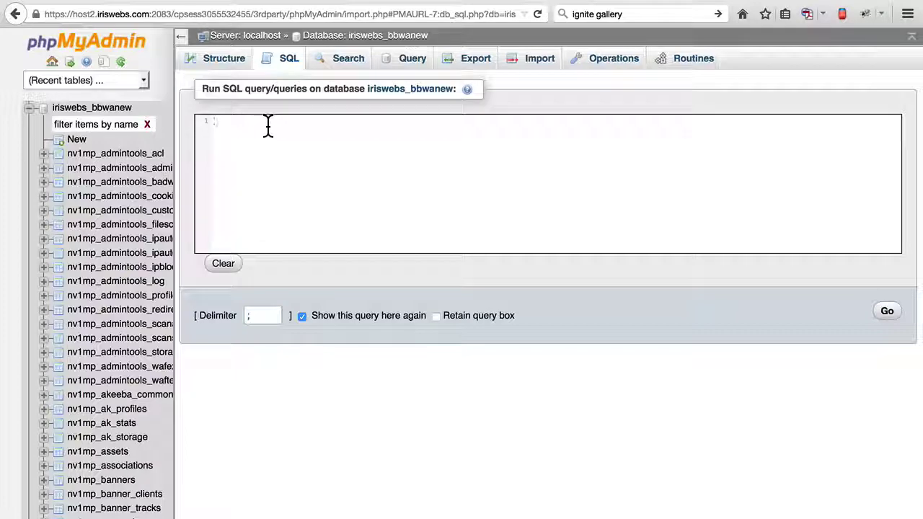
type("UPDATE zvqir_igallery_img set access = 3 WHERE access = 2; UPDATE zvqir_igallery_img set access = 2 WHERE access = 1; UPDATE zvqir_igallery_img set access = 1 WHERE access = 0;")
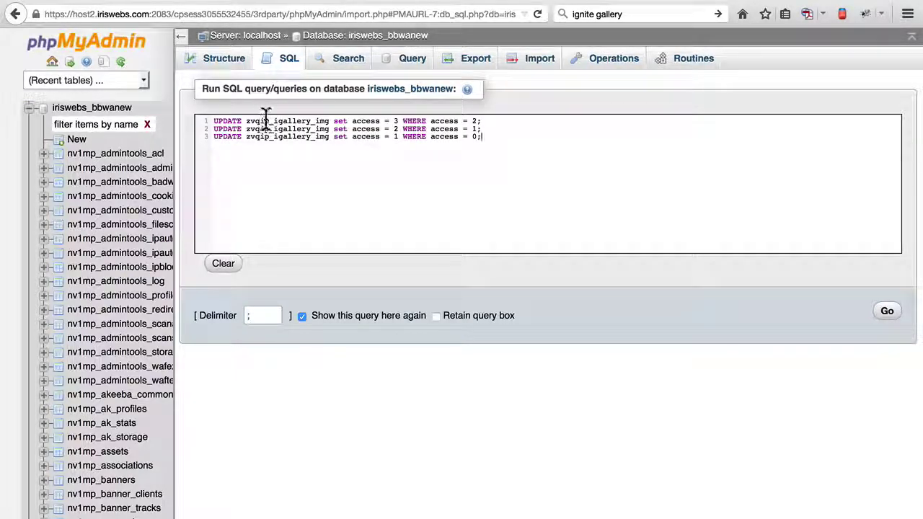
- Replace the zvqip table prefix with nv1mp in all three UPDATE statements of the query
left_click_drag(270, 121, 247, 122)
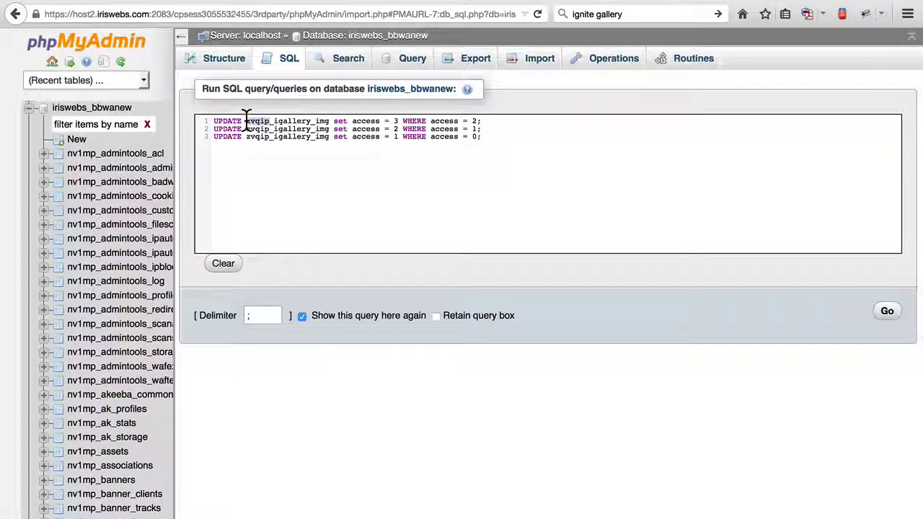
type("nv1")
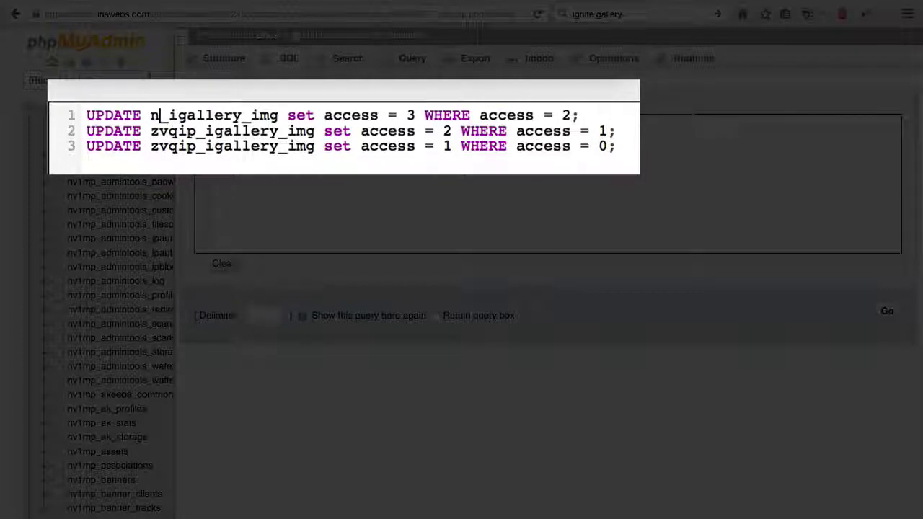
type("mp")
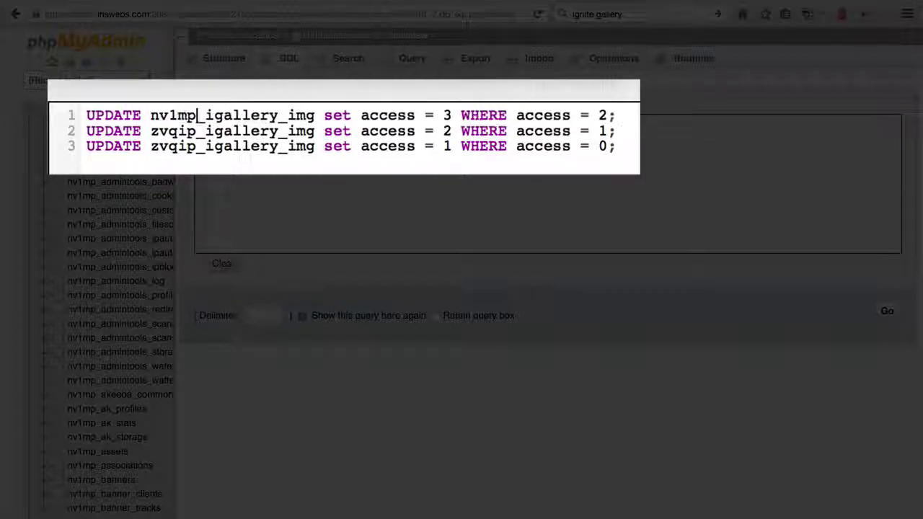
left_click(195, 131)
left_click_drag(189, 130, 154, 130)
type("nv1mp")
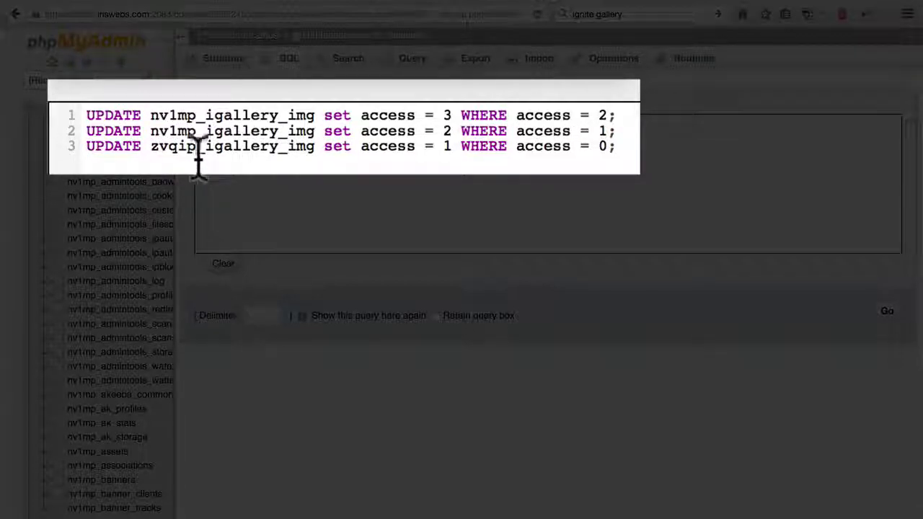
left_click_drag(196, 146, 153, 147)
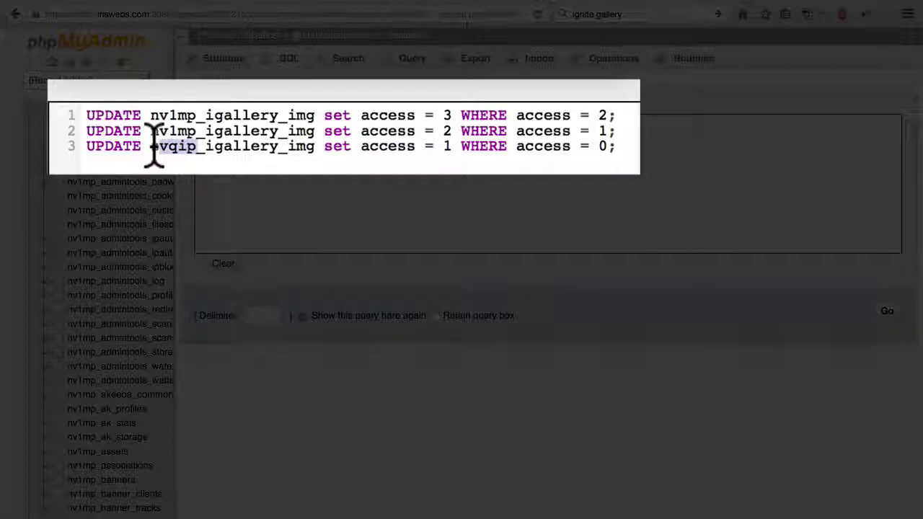
type("nv1m")
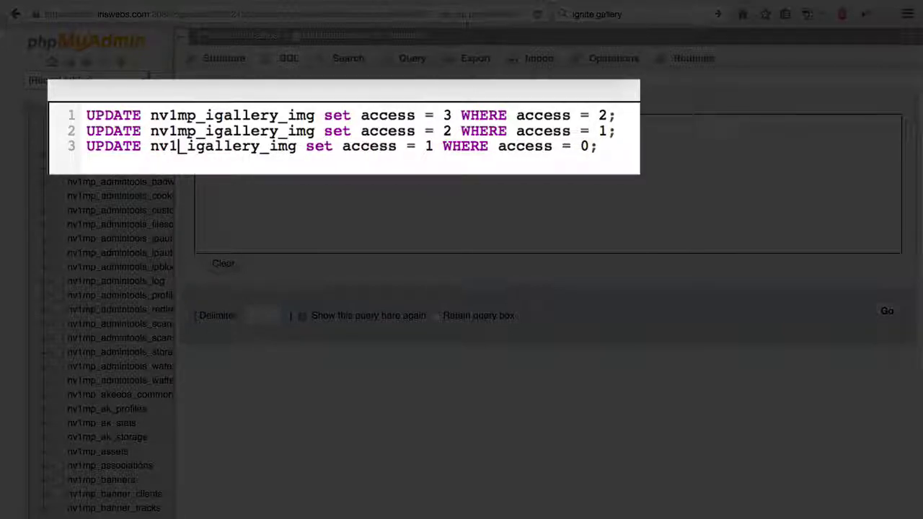
type("p")
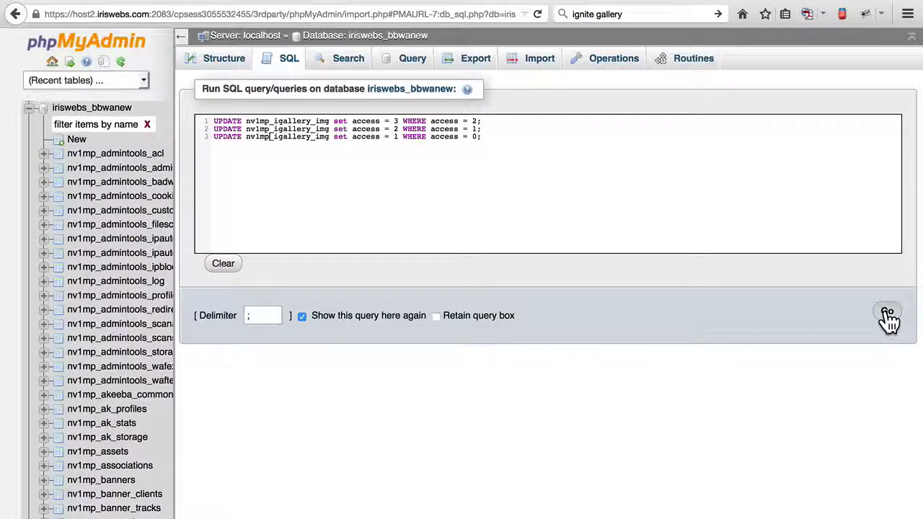
- Run the three access updates on nv1mp_igallery_img and return to the Ignite Gallery upgrade guide for Step 6
left_click(888, 315)
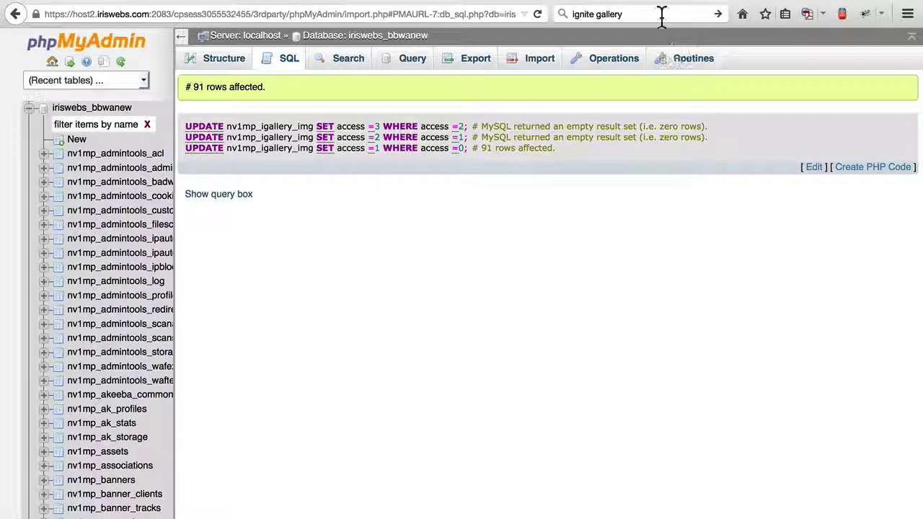
left_click(573, 3)
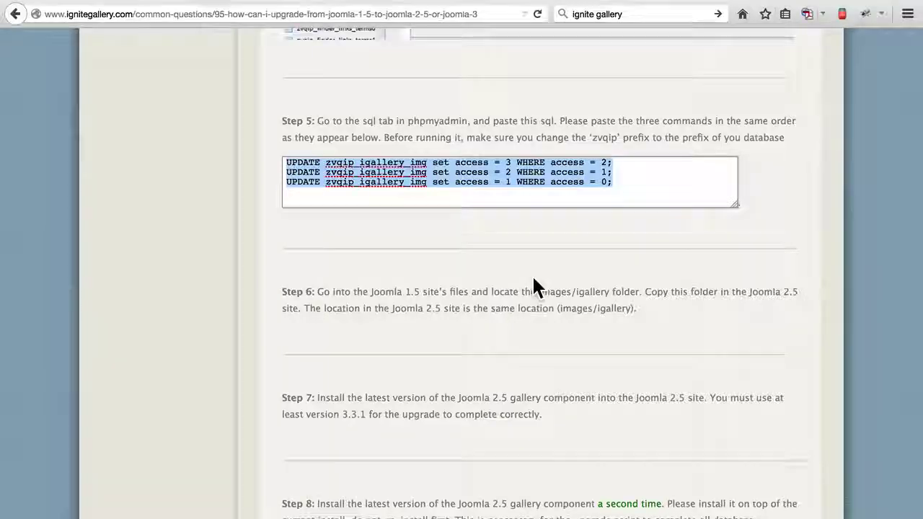